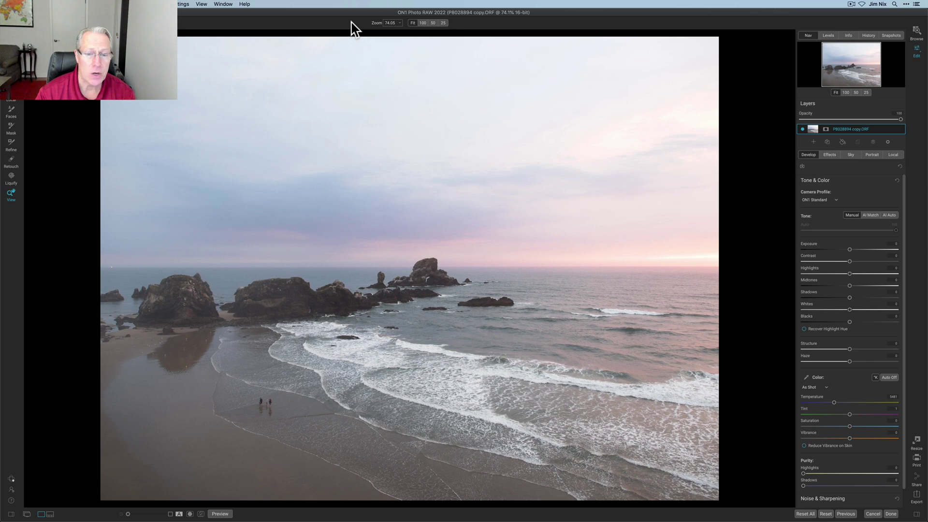
Pick the Liquify tool, shrink the brush to size 125, and push the shoreline near the left.
left_click(10, 176)
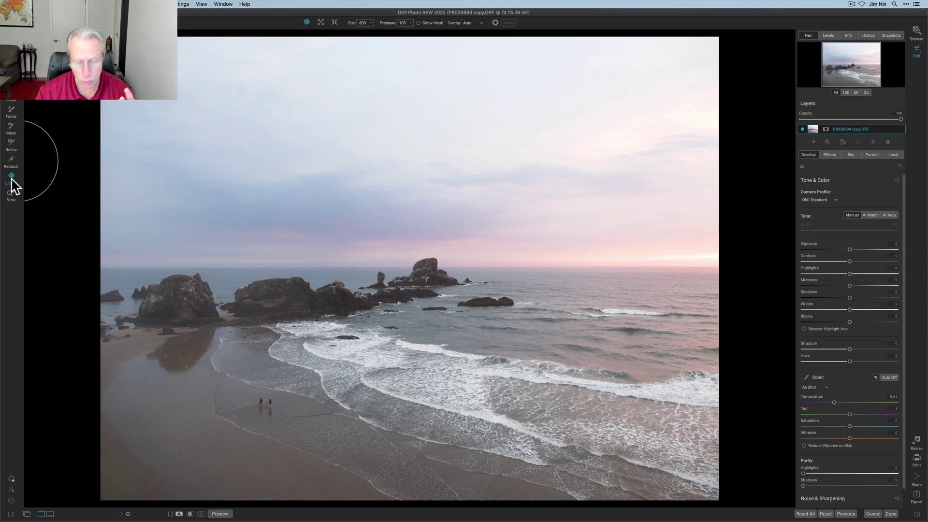
key("bracketleft")
key("bracketleft")
key("bracketleft")
key("bracketleft")
key("bracketleft")
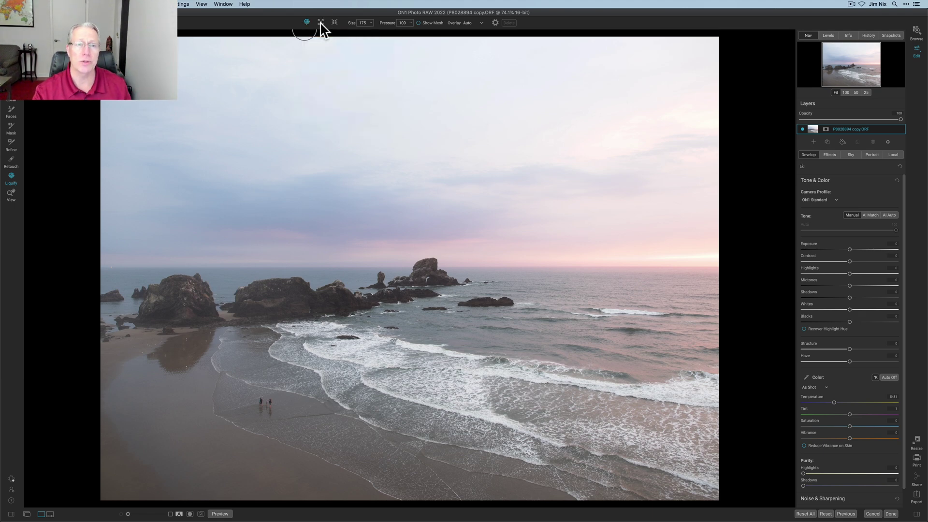
mouse_move(322, 30)
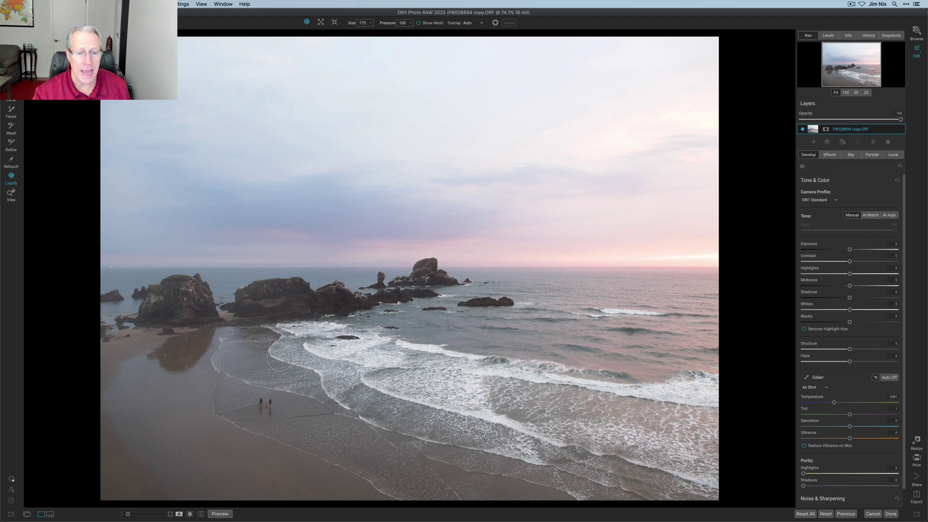
key("bracketleft")
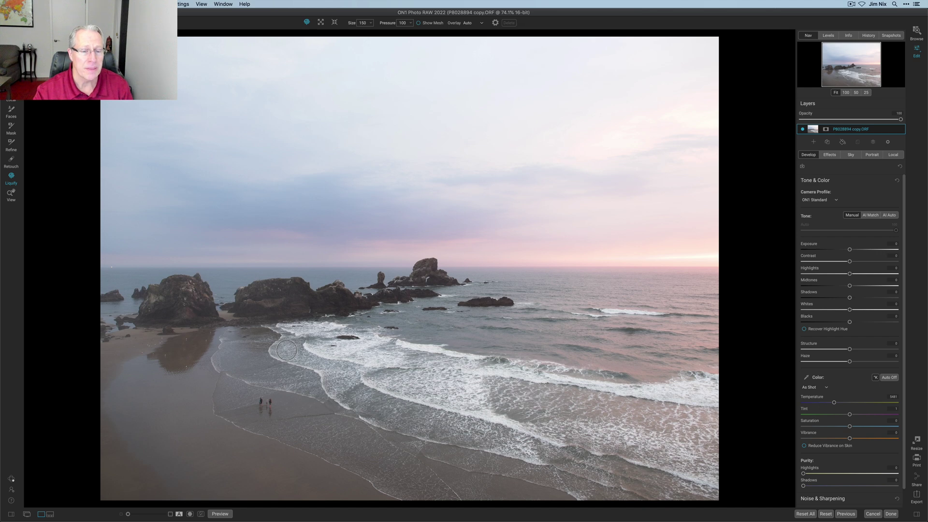
key("bracketleft")
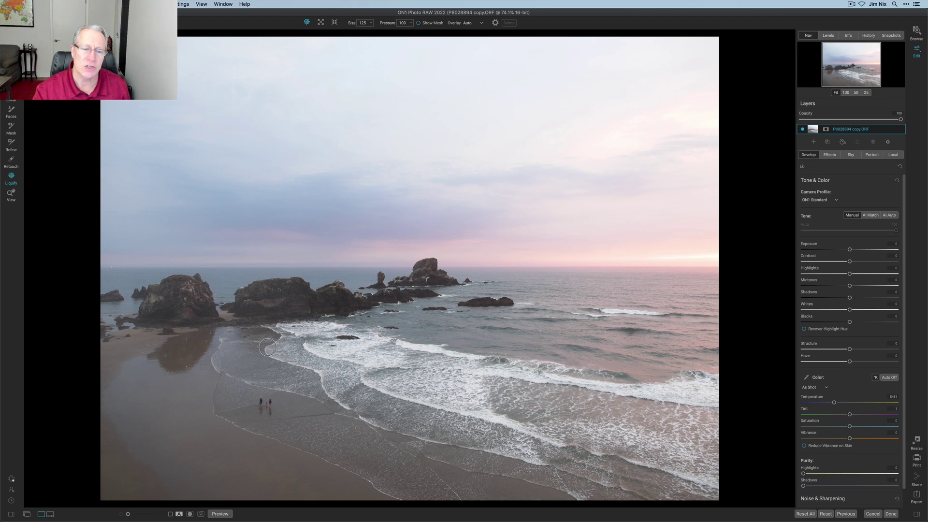
left_click(262, 346)
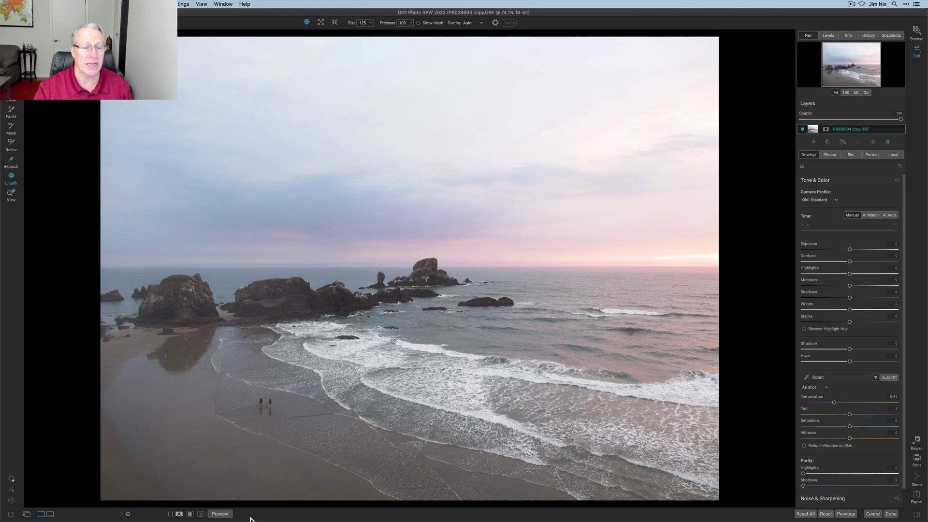
Compare the beach warp with the original, then nudge the shoreline liquify point slightly up-left.
left_click(220, 513)
left_click(223, 514)
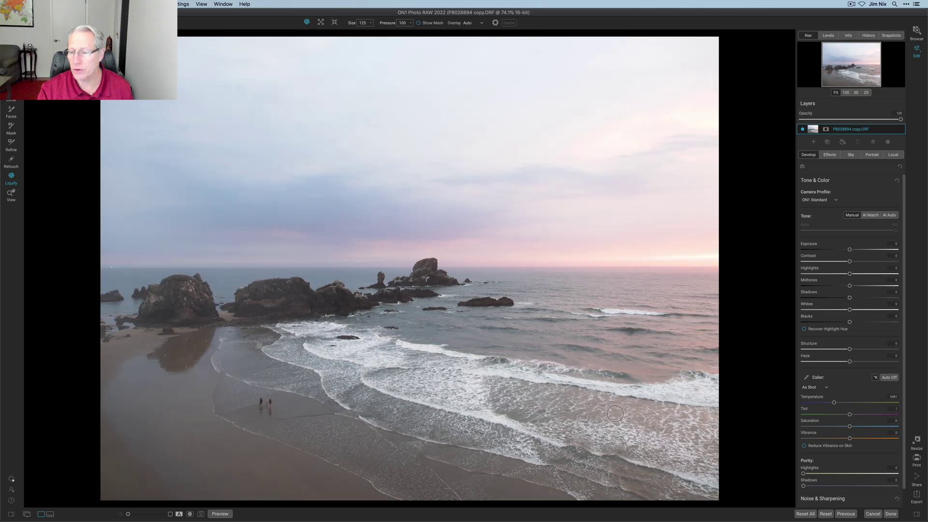
scroll(810, 483, "down", 1)
left_click(805, 490)
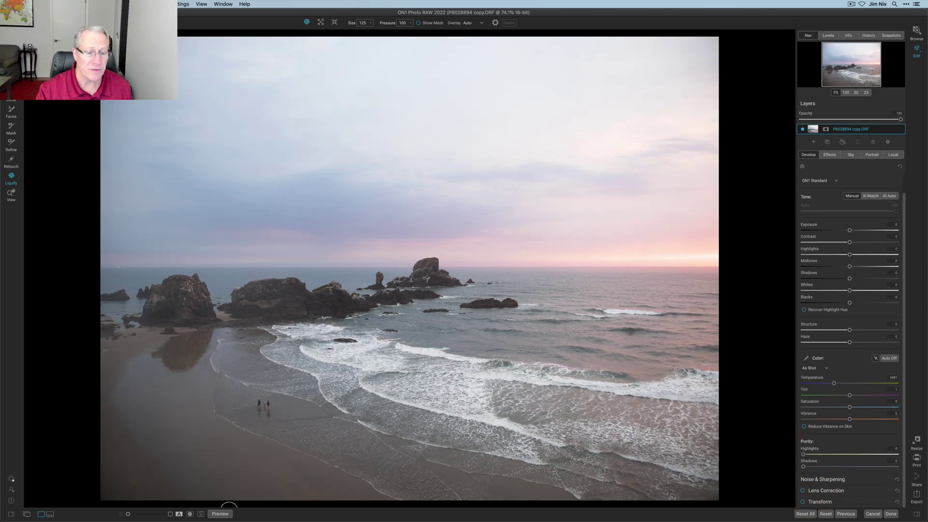
left_click(224, 514)
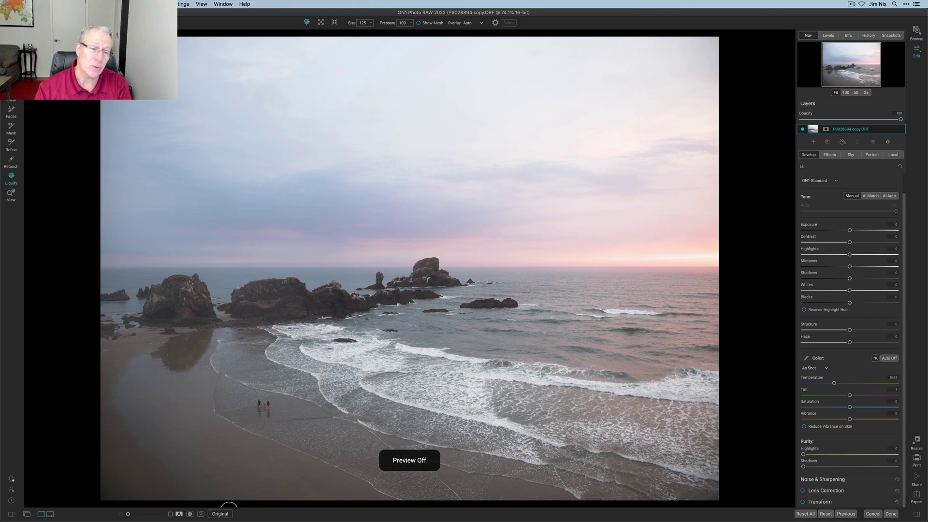
left_click(224, 513)
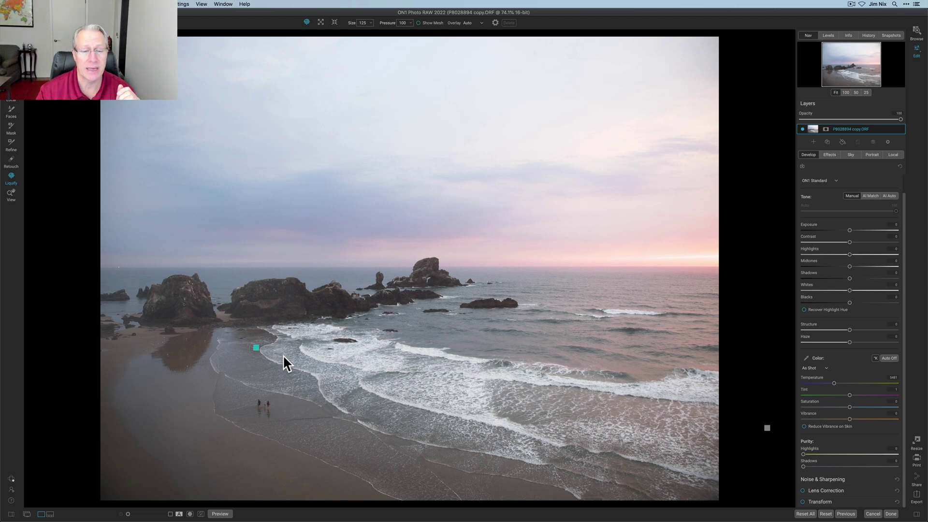
left_click(257, 347)
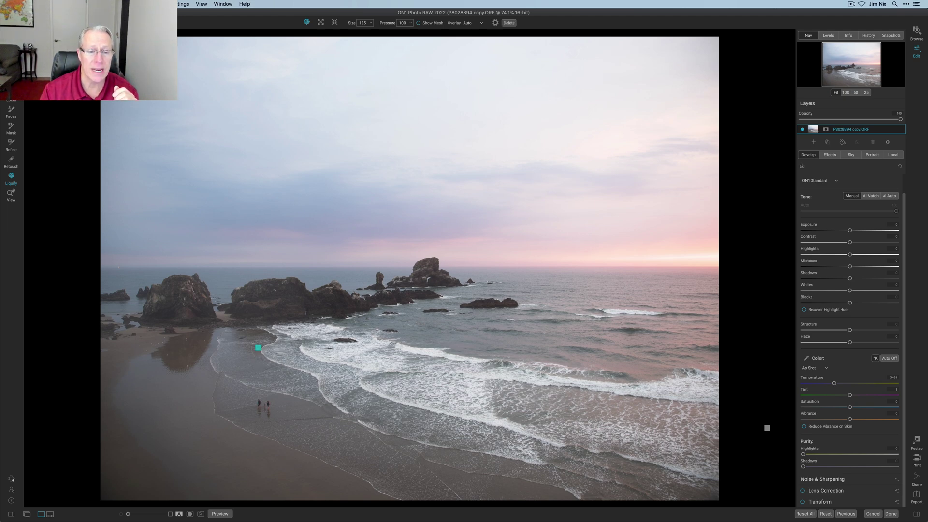
left_click_drag(258, 347, 257, 347)
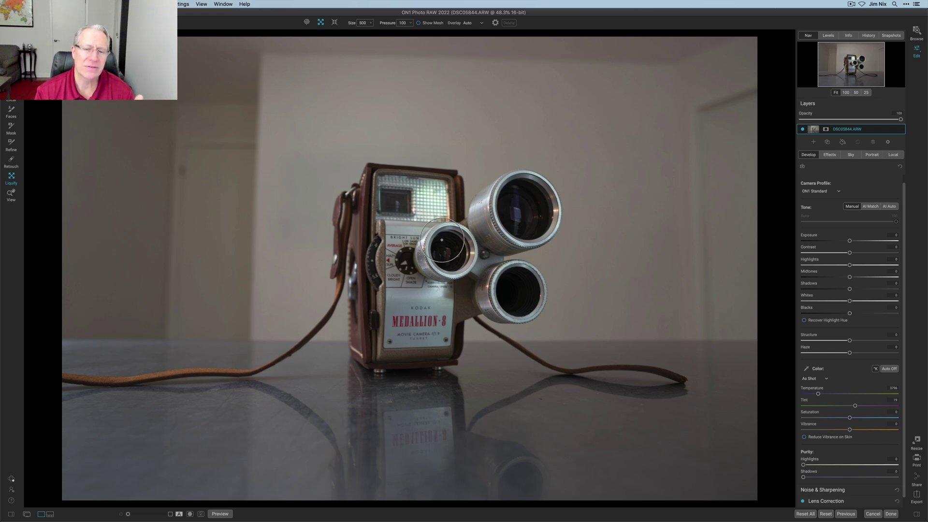
Bloat the small front lens, the upper large lens and the lower lens of the Medallion-8.
mouse_move(442, 240)
left_mouse_down()
mouse_move(458, 243)
mouse_move(456, 261)
mouse_move(435, 247)
mouse_move(444, 235)
left_mouse_up()
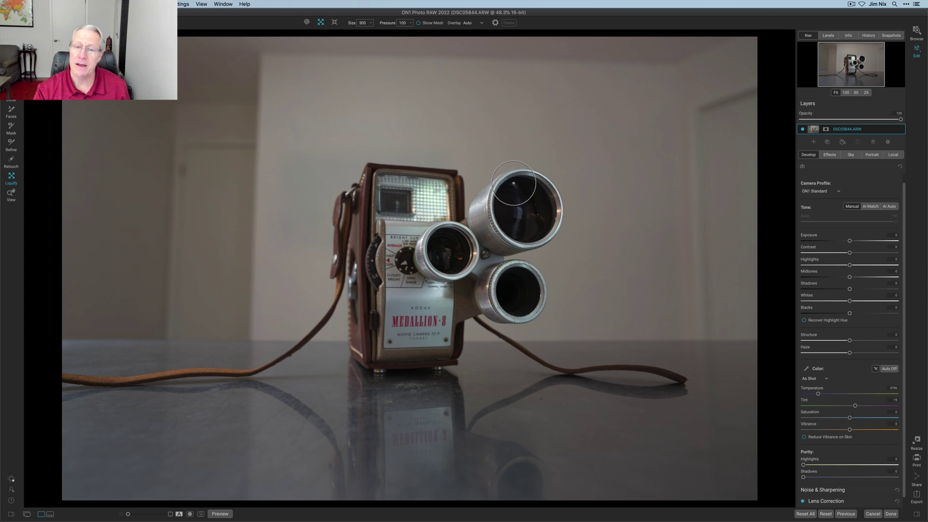
mouse_move(536, 184)
left_mouse_down()
mouse_move(527, 181)
mouse_move(532, 189)
left_mouse_up()
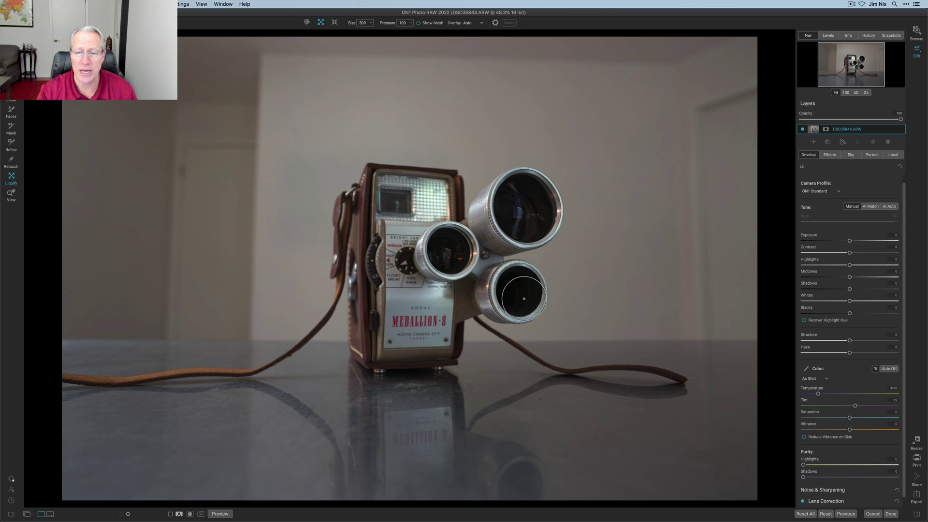
left_click_drag(518, 287, 512, 281)
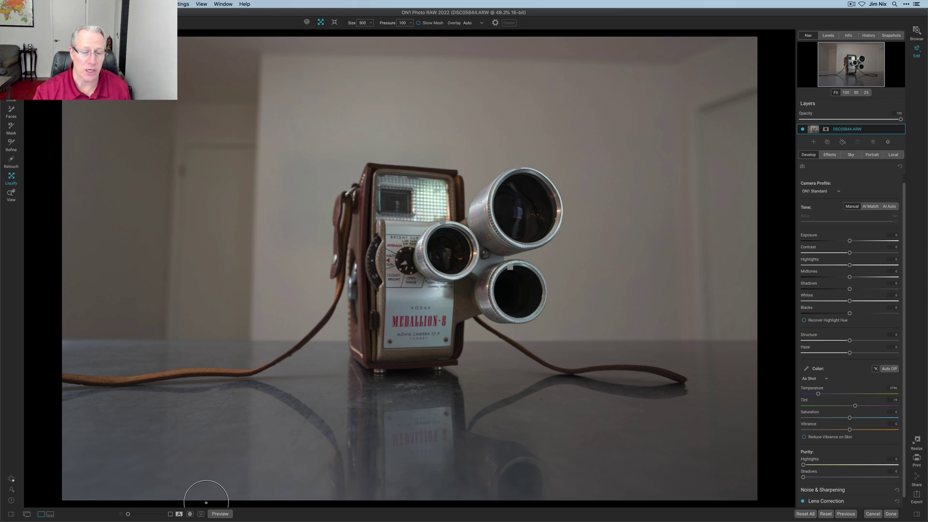
Compare with the original, delete the upper lens's bloat point, and recheck against the unwarped camera.
left_click(219, 513)
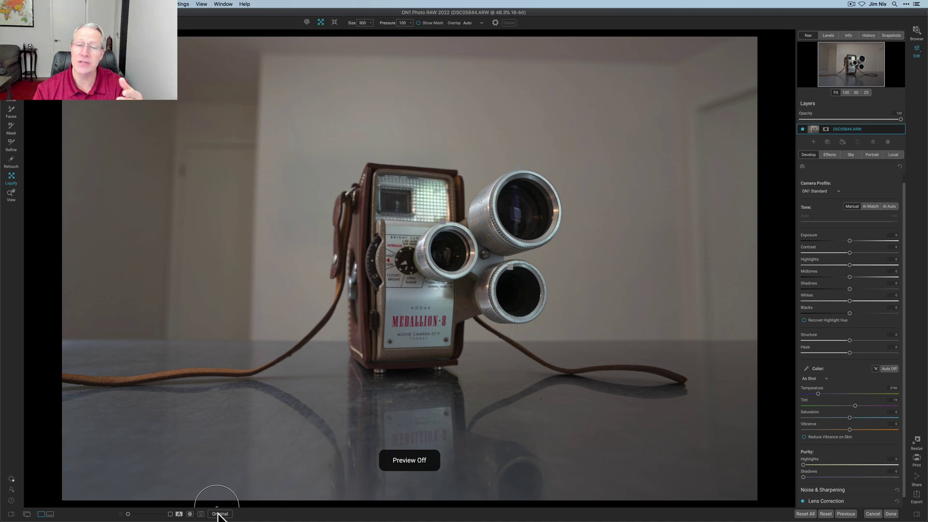
left_click(220, 513)
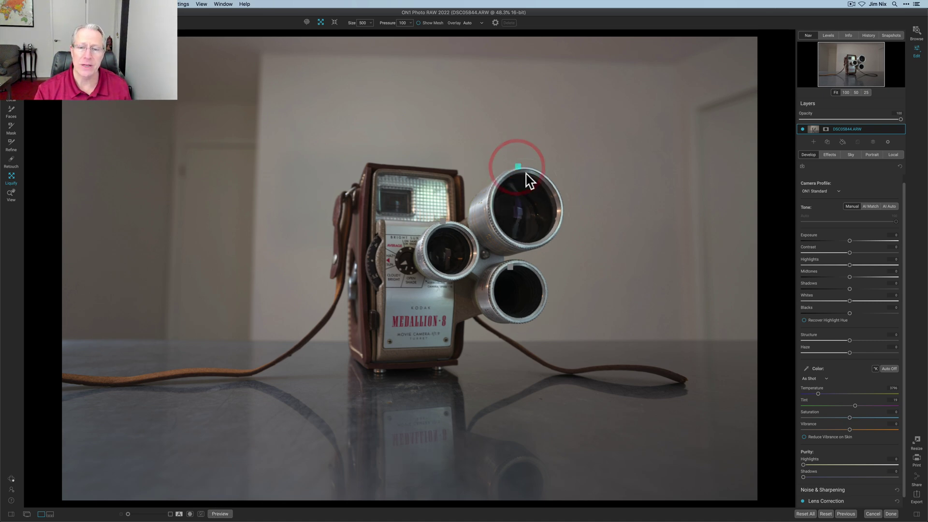
left_click(527, 203)
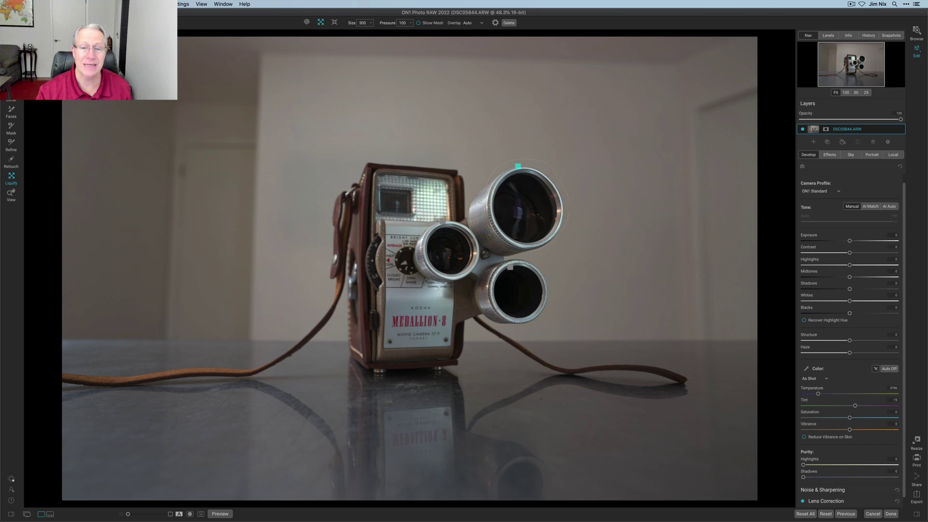
key("Delete")
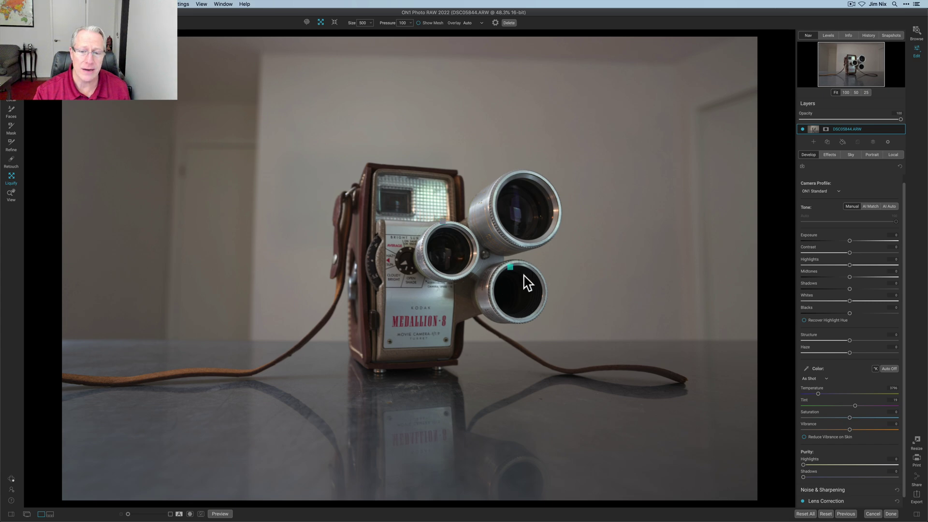
left_click(219, 513)
left_click(220, 513)
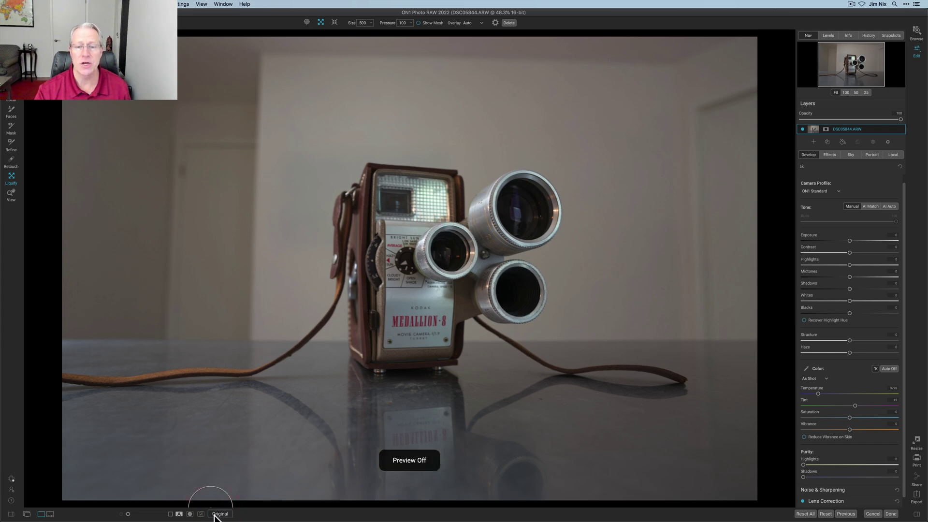
left_click(215, 514)
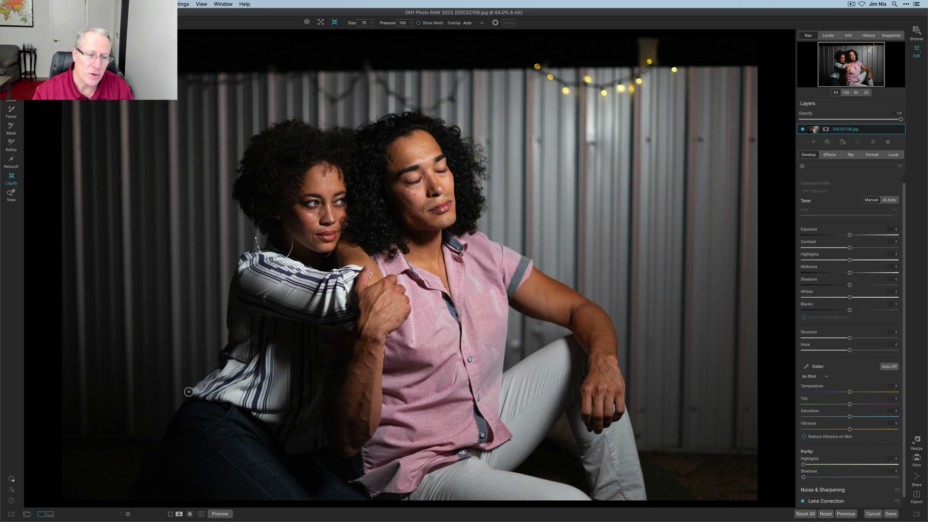
Reshape the woman's sleeve with a liquify push and compare the portrait with the original.
mouse_move(202, 383)
left_mouse_down()
mouse_move(207, 375)
mouse_move(193, 379)
left_mouse_up()
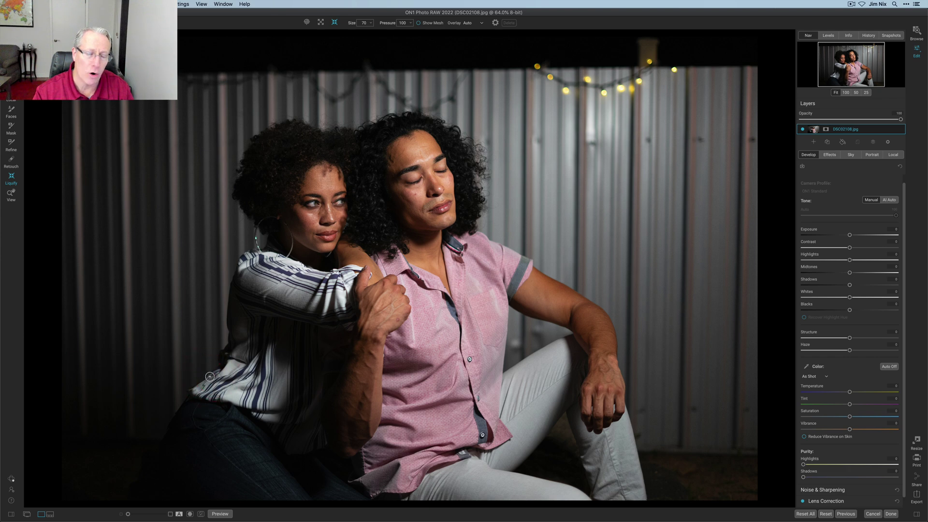
left_click(219, 514)
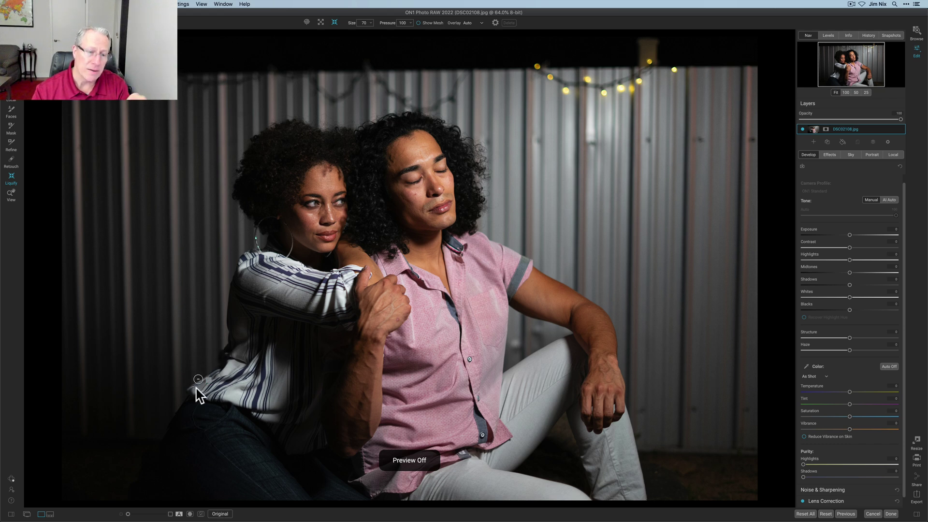
left_click(220, 513)
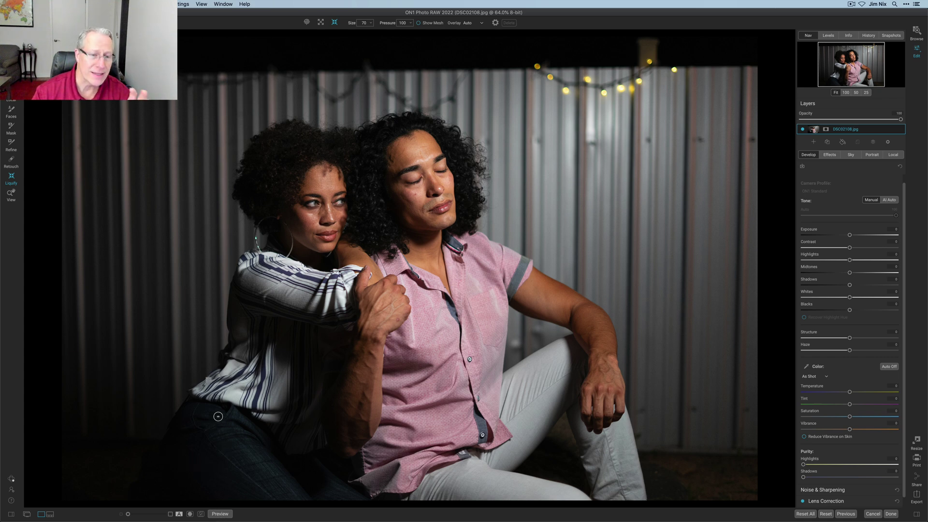
mouse_move(265, 519)
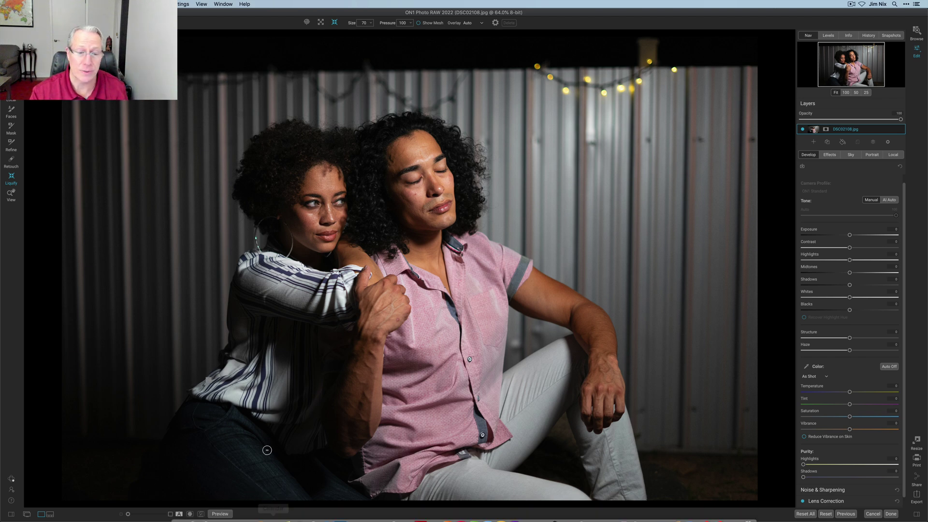
left_click(225, 515)
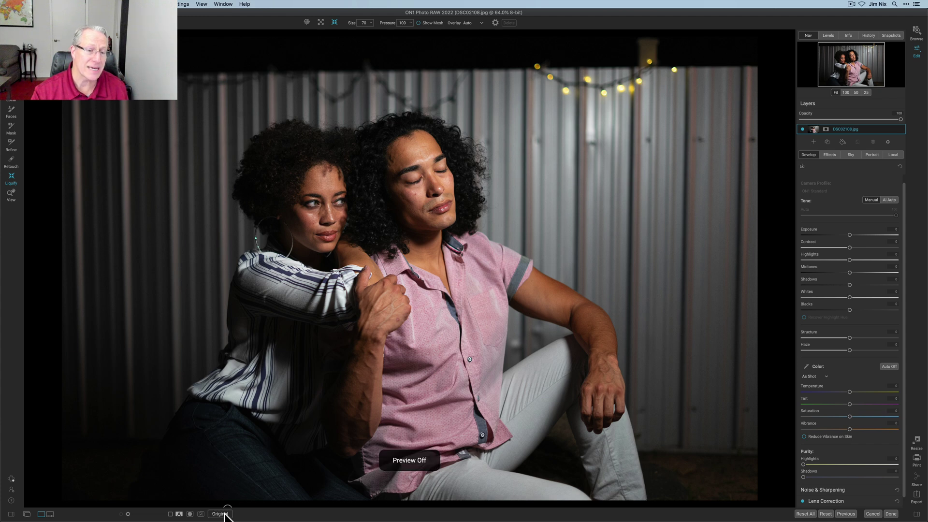
Turn the preview back on to show the liquified portrait.
left_click(225, 514)
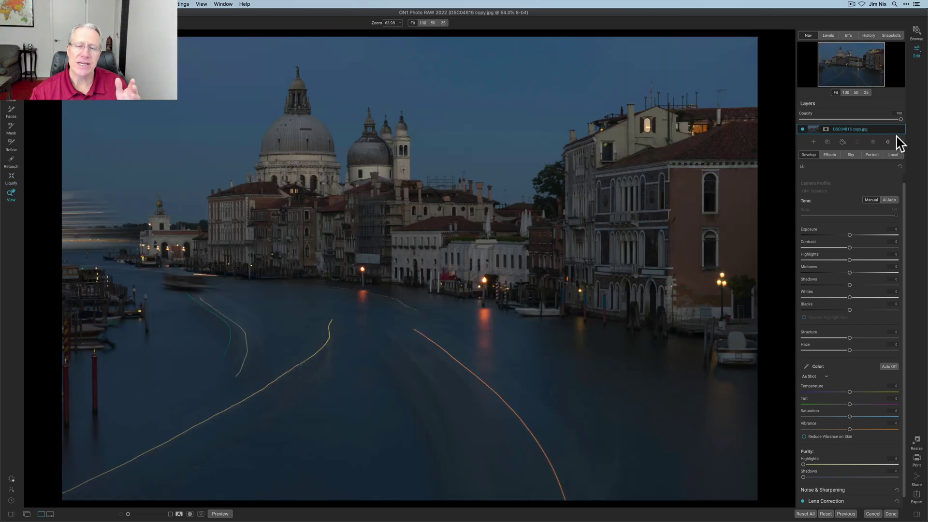
Choose the Retouch brush, set its options, and enable Visualize Dust on the Venice photo.
left_click(11, 166)
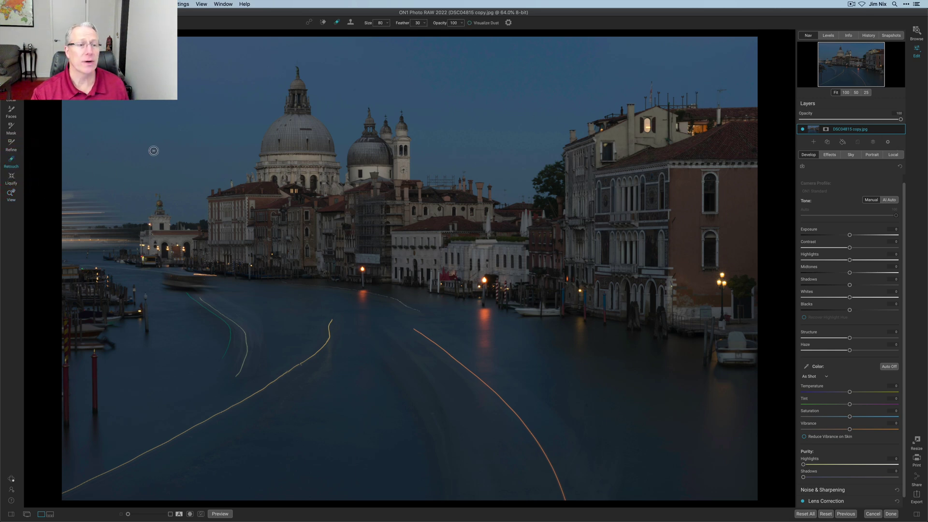
left_click(98, 151)
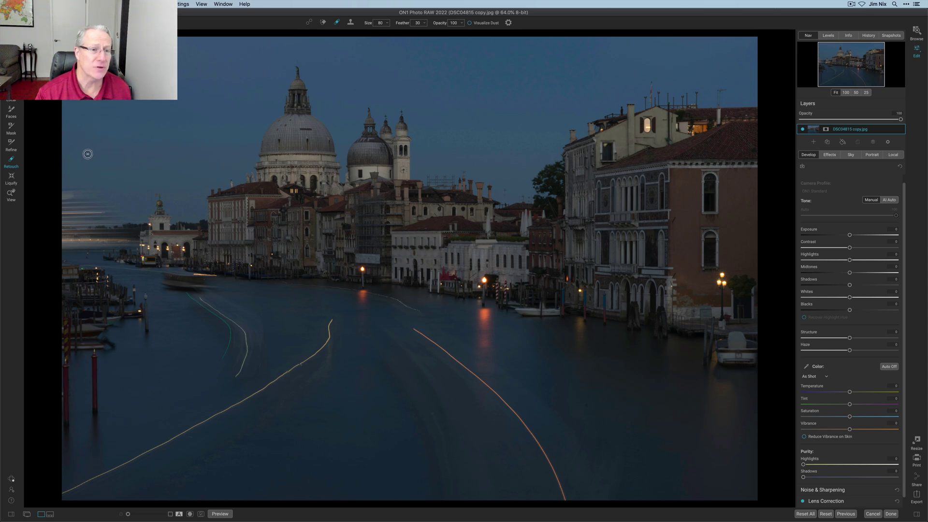
left_click(100, 141)
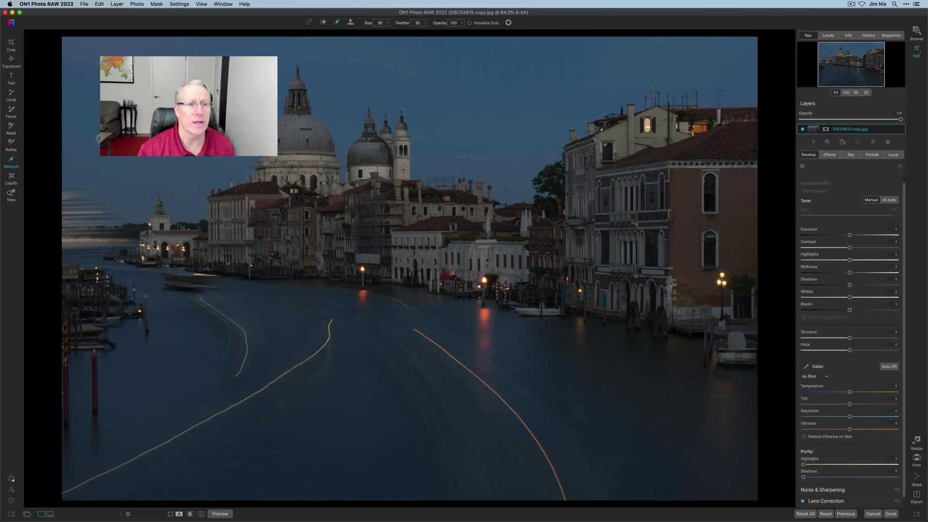
left_click(151, 82)
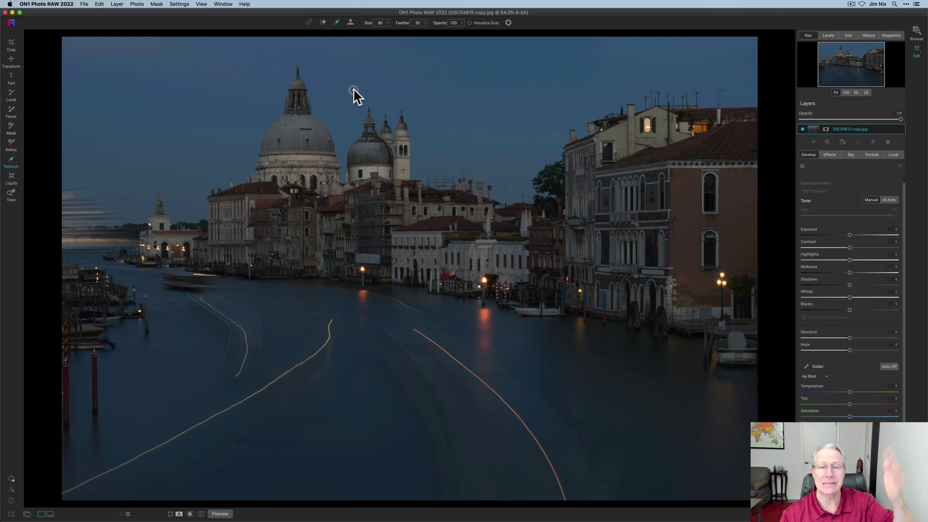
left_click(469, 23)
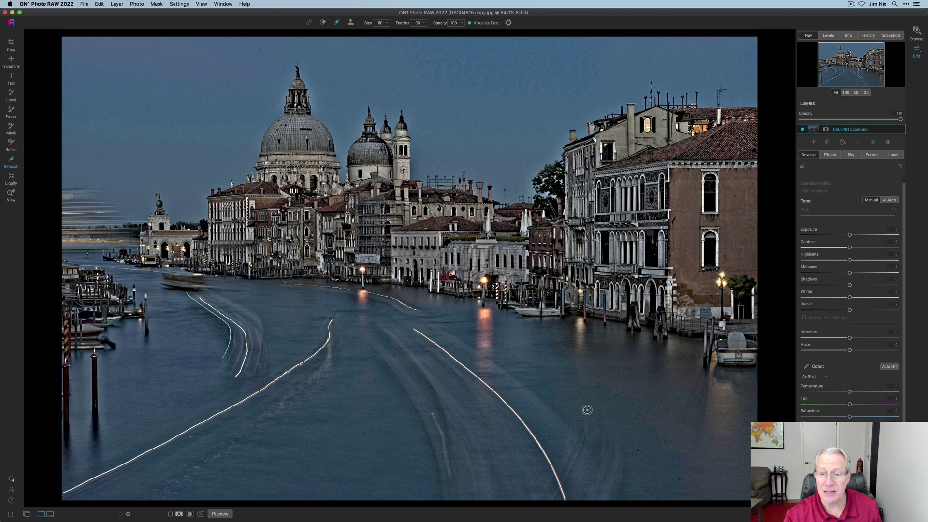
Heal four dust spots on the right side of the water, then turn Visualize Dust off.
left_click(677, 399)
left_click(639, 450)
left_click(669, 443)
left_click(677, 454)
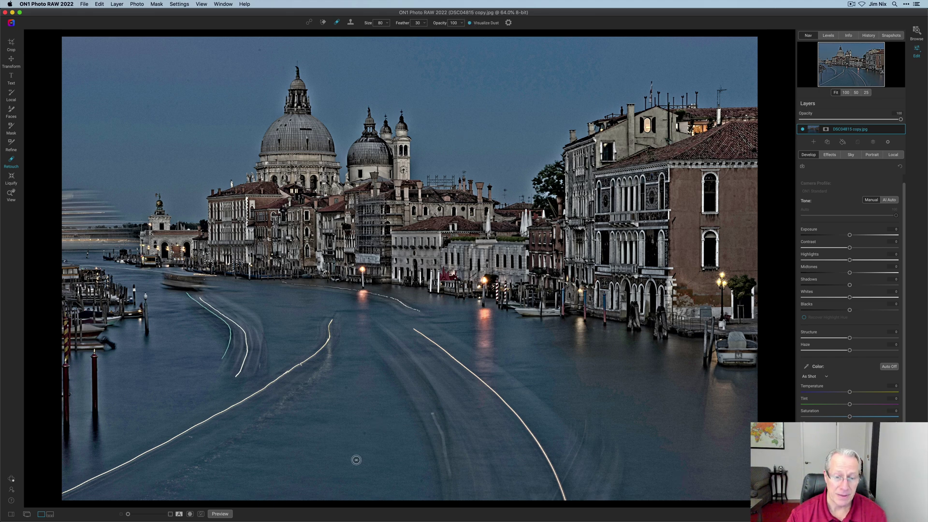
left_click(470, 22)
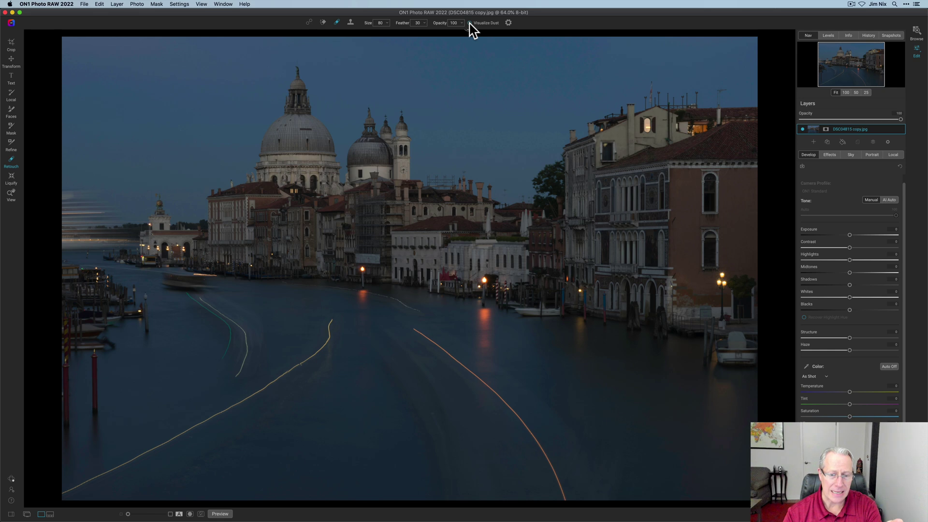
With Visualize Dust on, heal three more spots on the water, then toggle the visualization off and on.
left_click(469, 22)
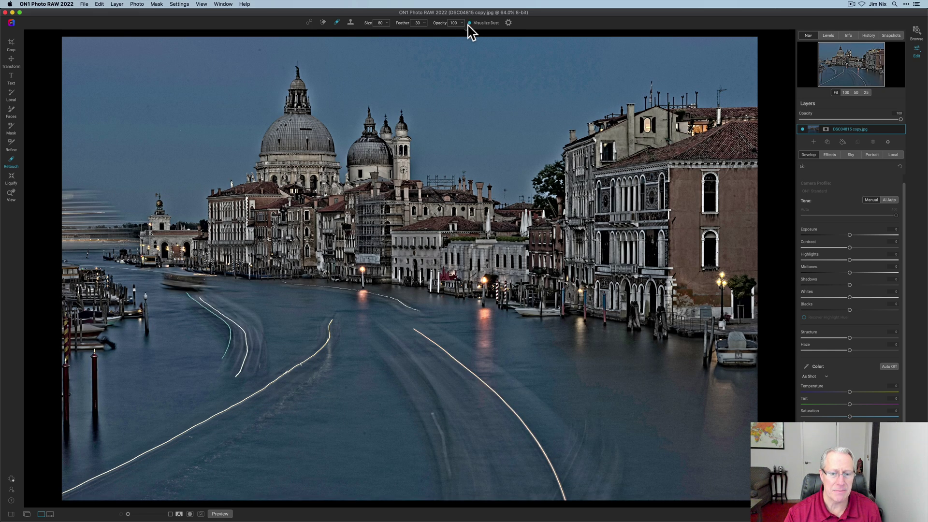
left_click(345, 389)
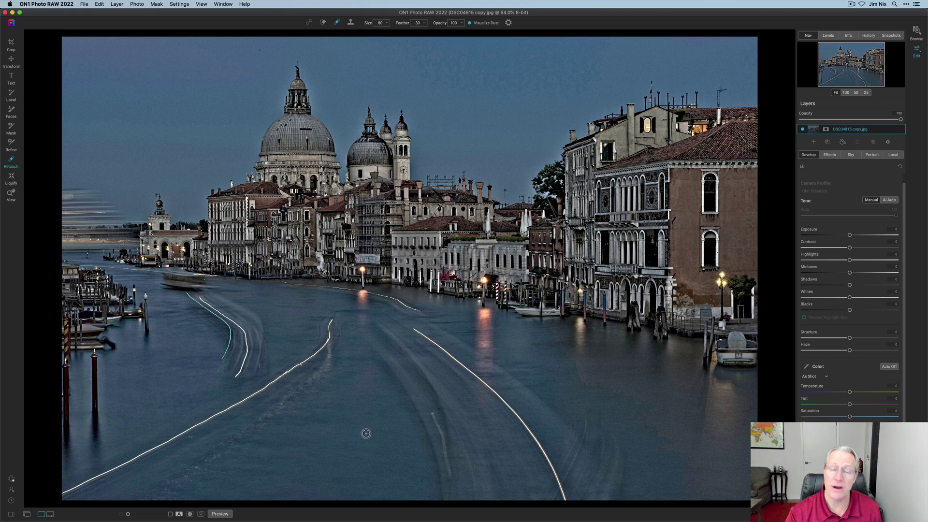
left_click(400, 467)
left_click(420, 479)
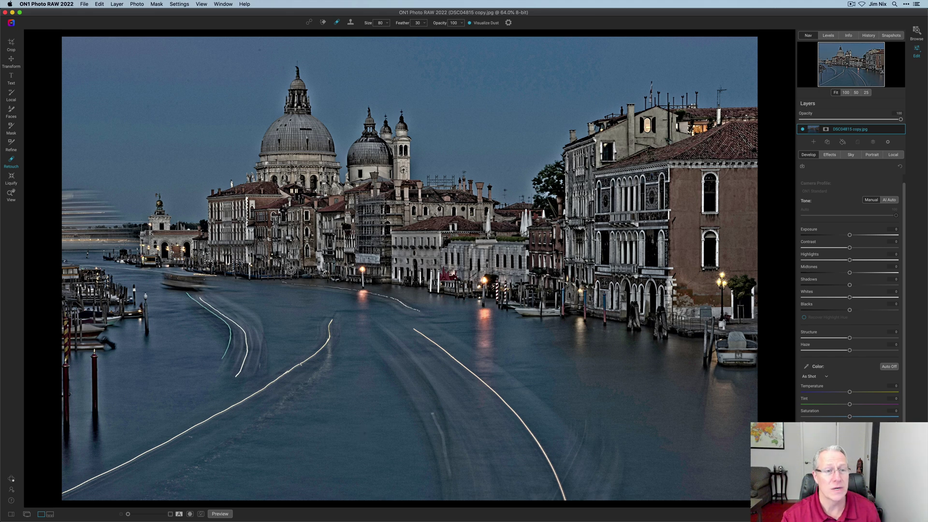
left_click(470, 23)
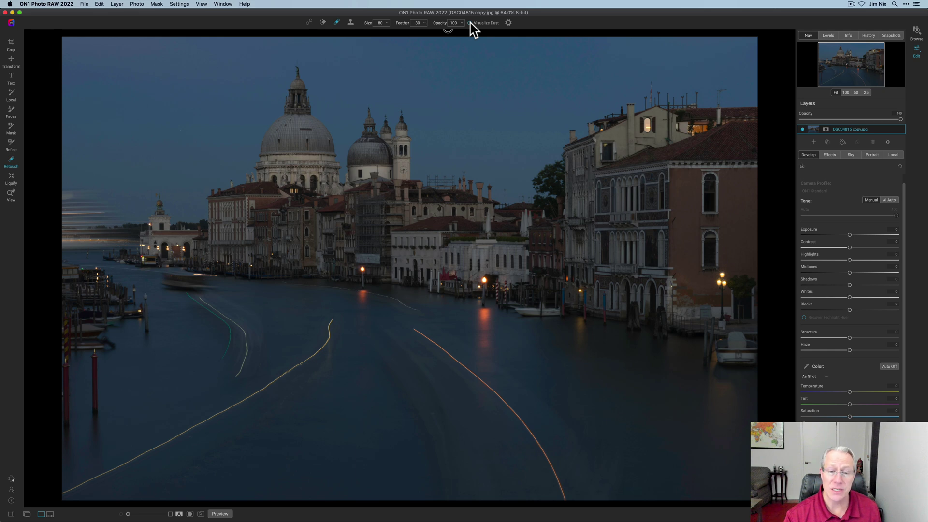
left_click(470, 24)
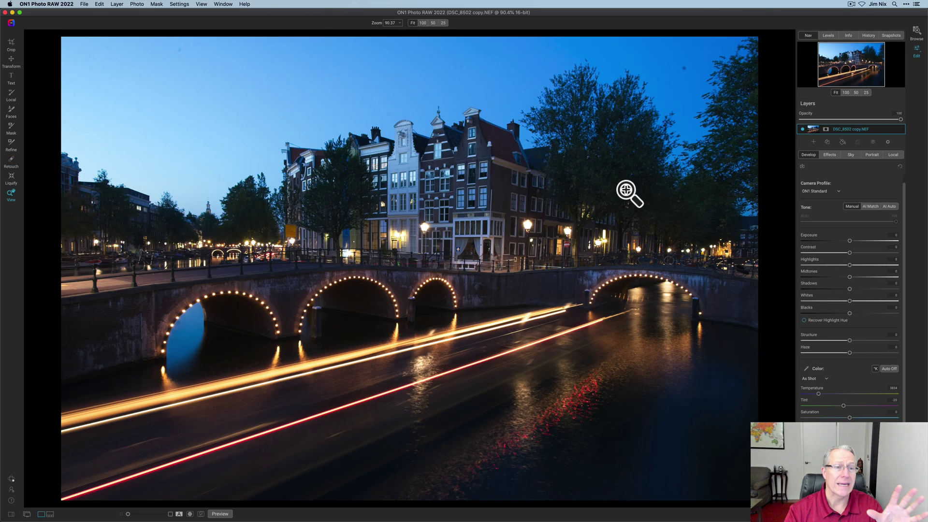
With the Retouch brush, heal the cluster of dust spots in the upper-right sky.
left_click(11, 160)
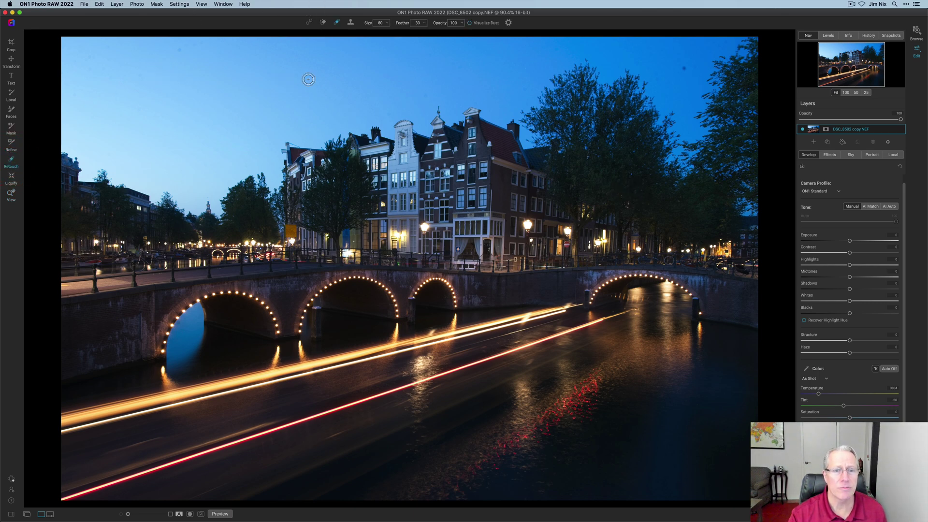
left_click(683, 67)
left_click(684, 65)
left_click(659, 76)
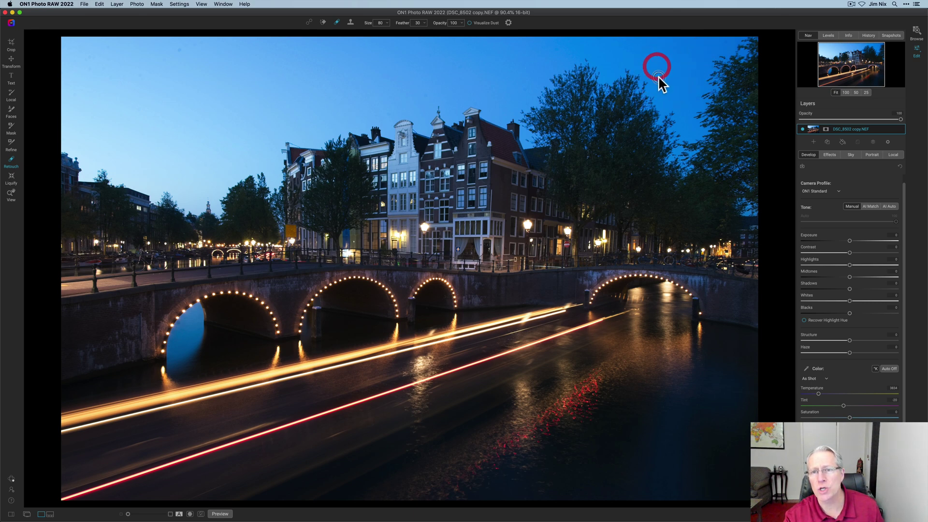
left_click(675, 59)
left_click(663, 54)
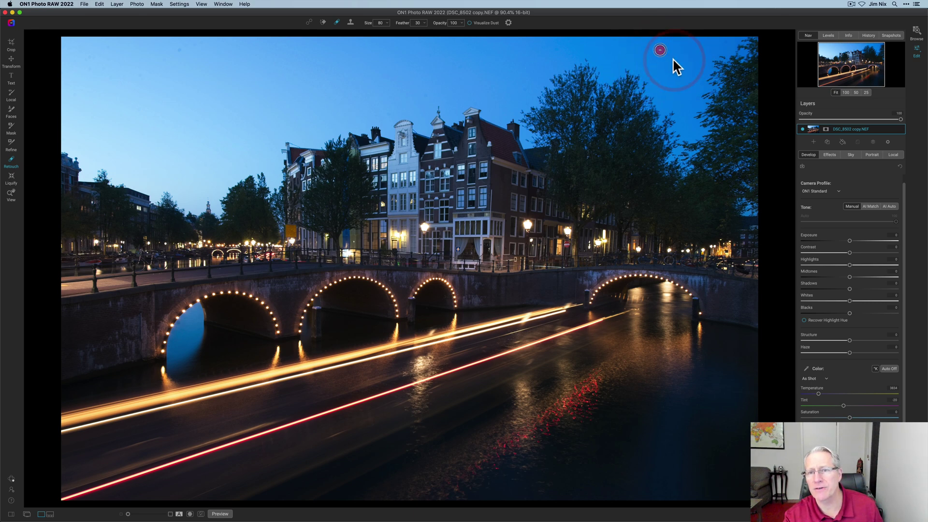
left_click(674, 62)
left_click(728, 39)
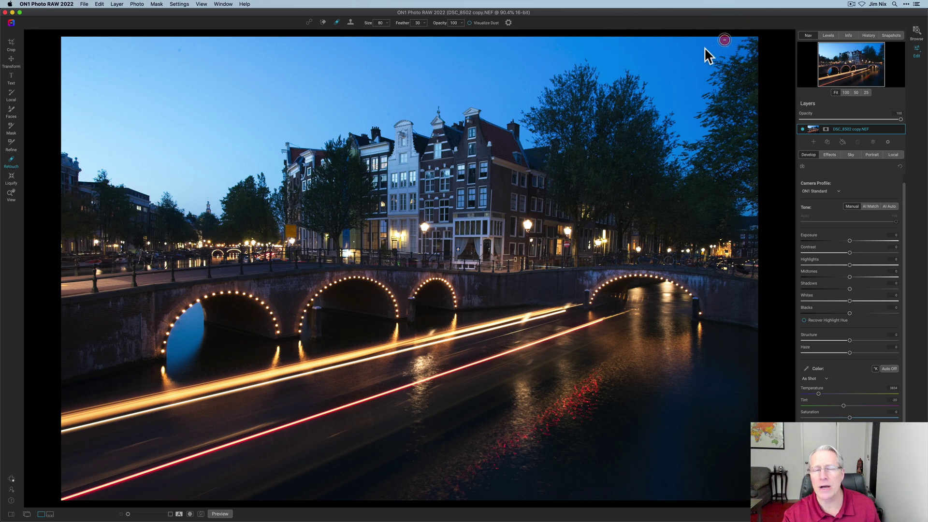
Heal the dust spots and small streak in the upper-left sky, then toggle Visualize Dust.
left_click(176, 57)
left_click_drag(186, 47, 199, 42)
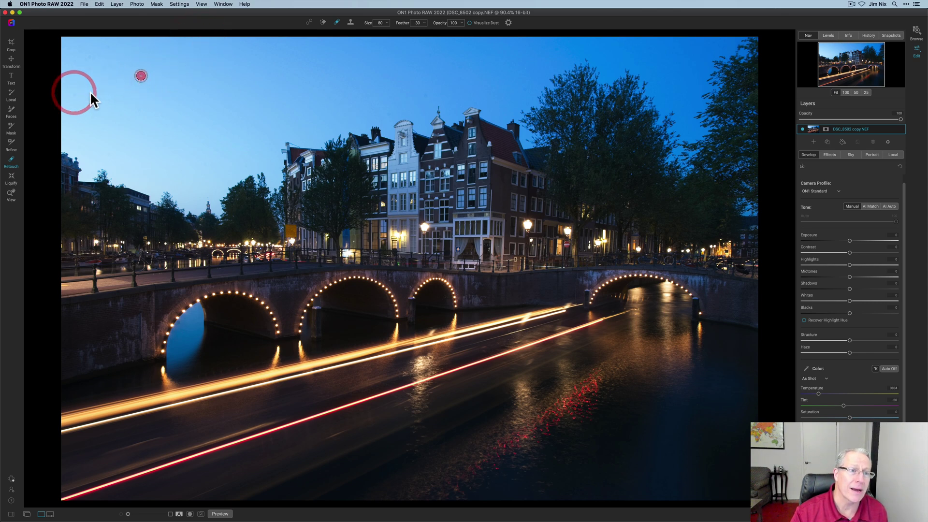
left_click(74, 92)
left_click(90, 60)
left_click(81, 48)
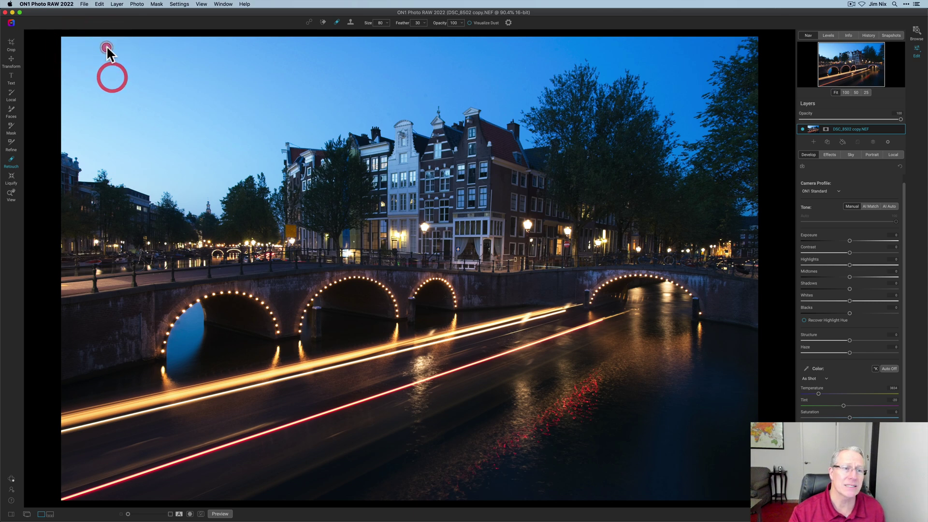
left_click(102, 66)
left_click(108, 76)
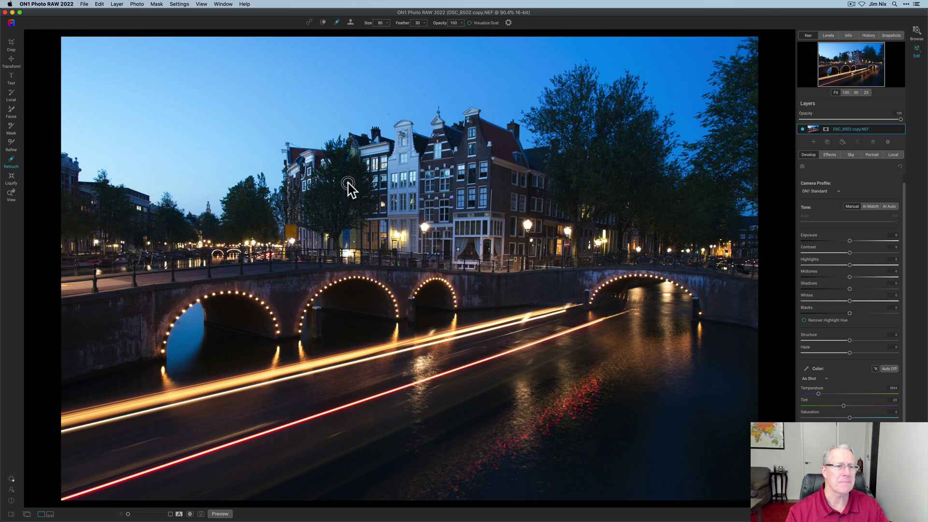
left_click(117, 93)
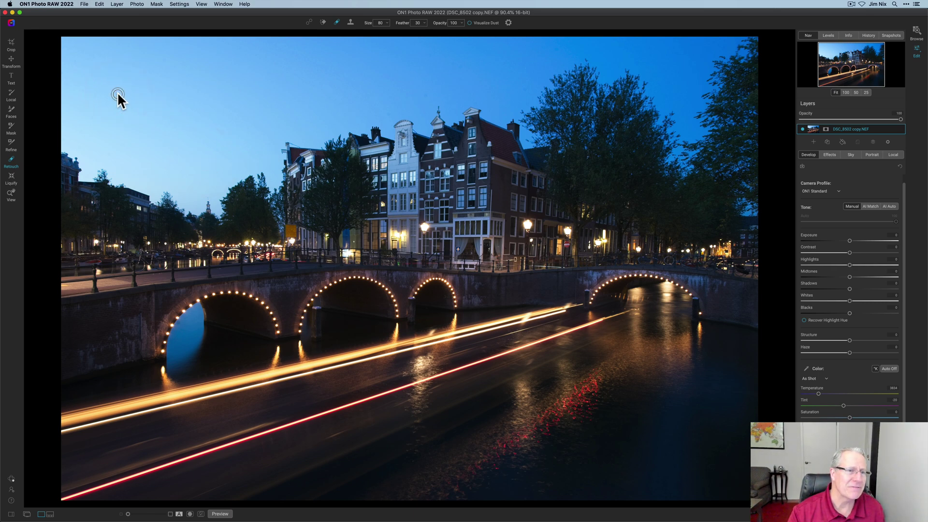
left_click(469, 24)
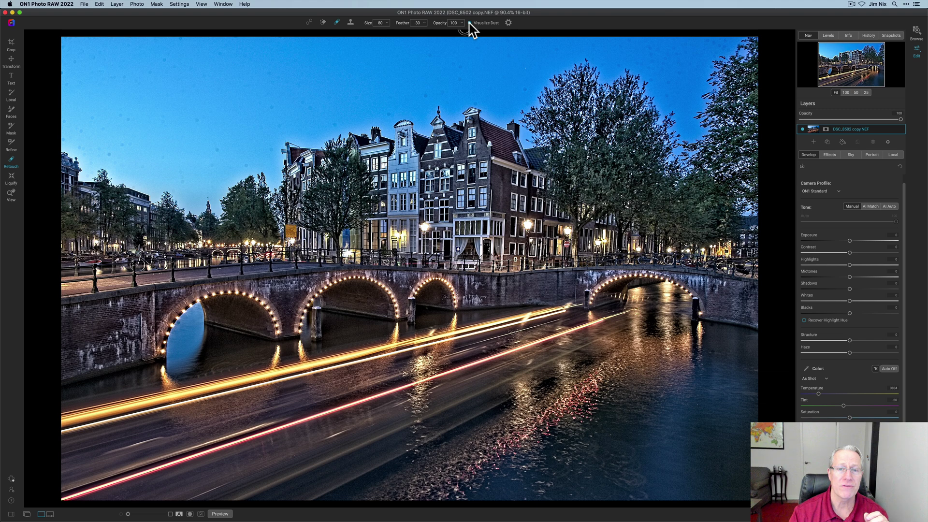
Toggle Visualize Dust on, off and on again to inspect the Amsterdam sky for leftover spots.
left_click(469, 23)
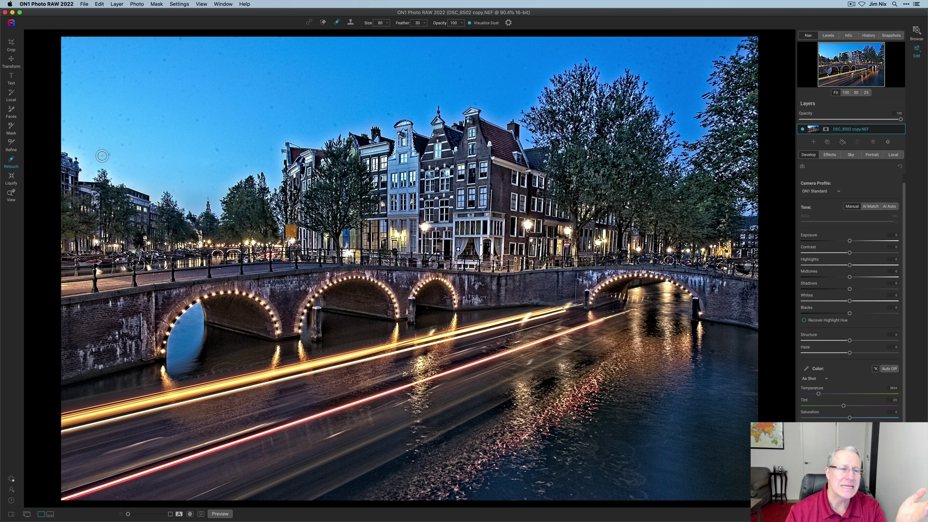
left_click(469, 23)
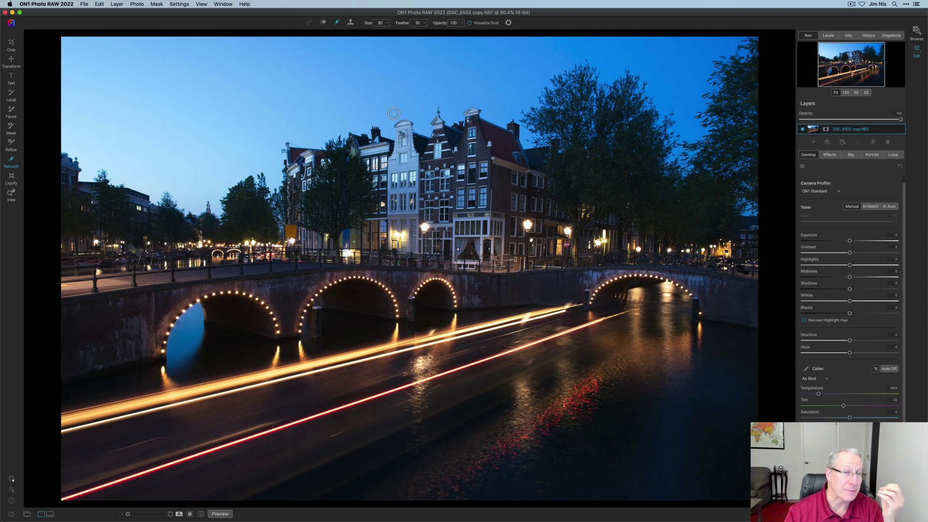
left_click(469, 23)
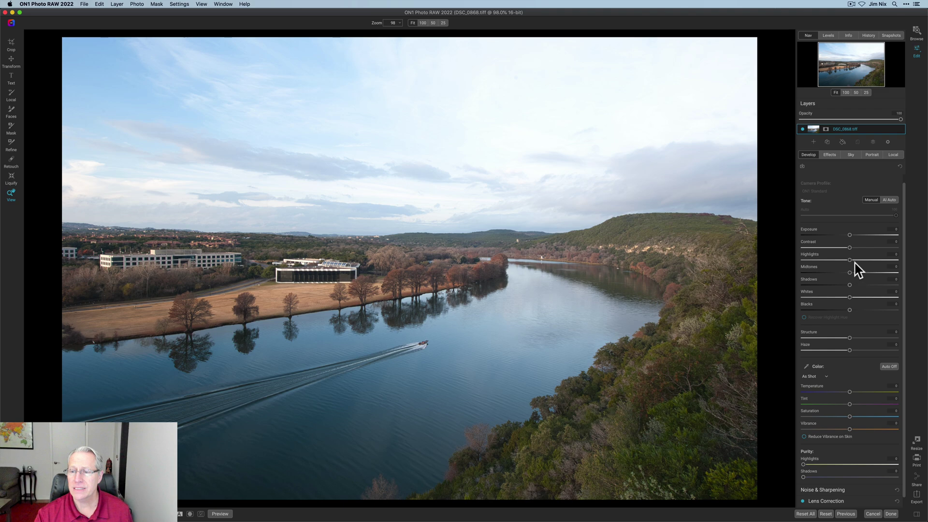
Set Highlights to -77 and Contrast to 23 in Tone, and Vibrance to 14 in Color.
left_click_drag(849, 260, 829, 265)
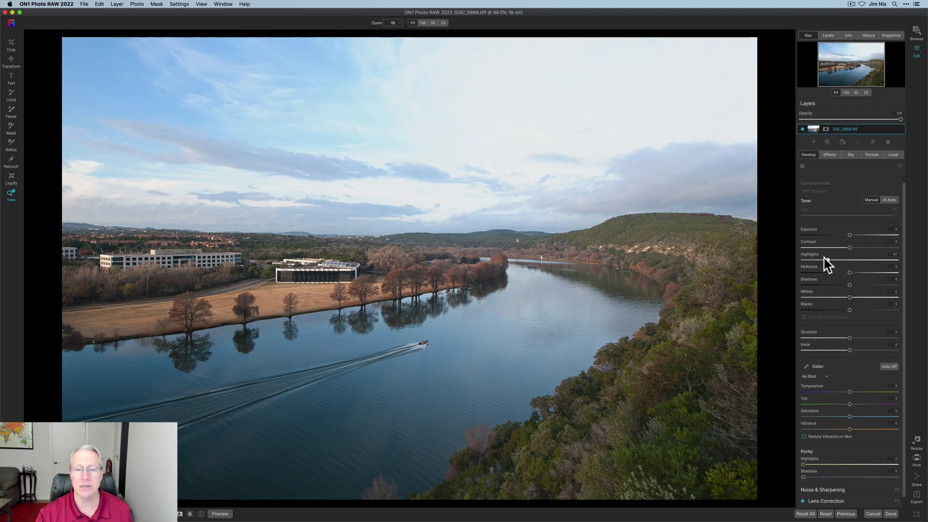
left_click_drag(821, 263, 853, 285)
left_click(850, 273)
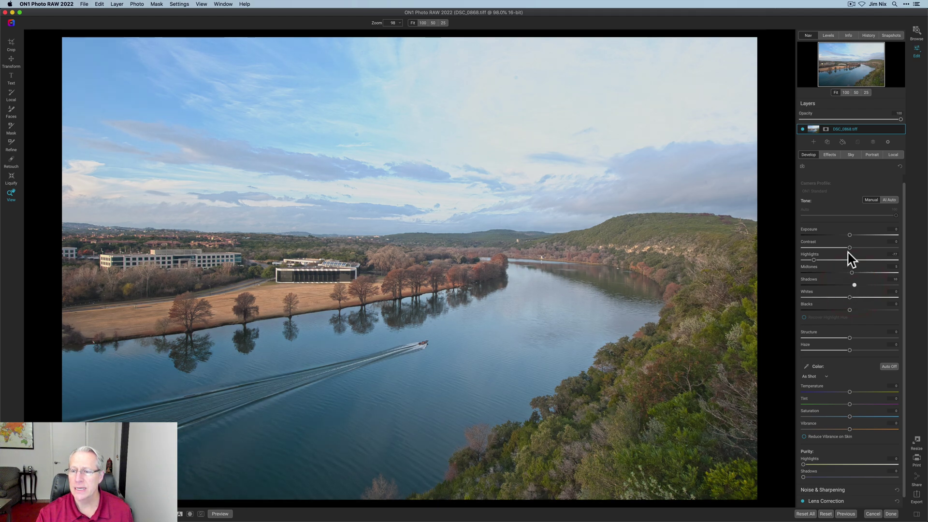
left_click_drag(849, 248, 860, 249)
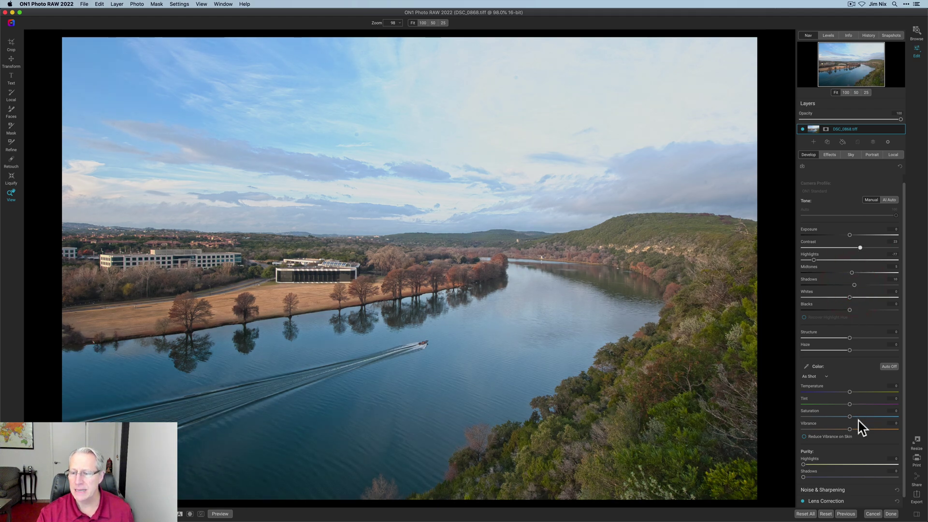
left_click_drag(849, 429, 854, 416)
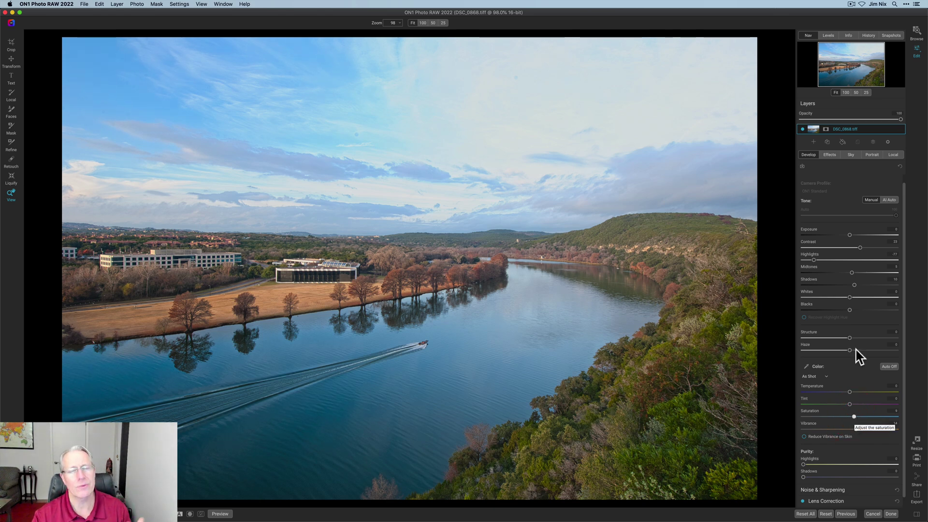
Save a snapshot named 'Intro edits' and toggle between it and the Original.
left_click(893, 35)
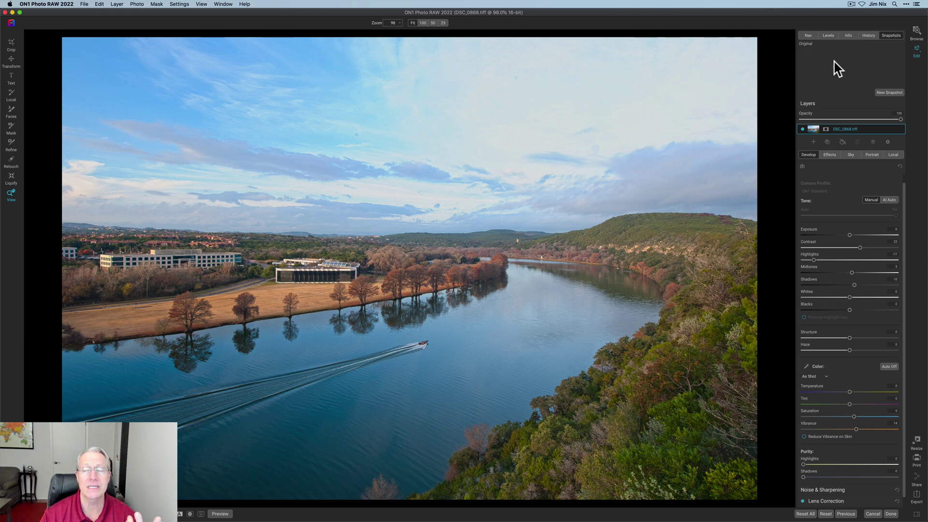
left_click(890, 92)
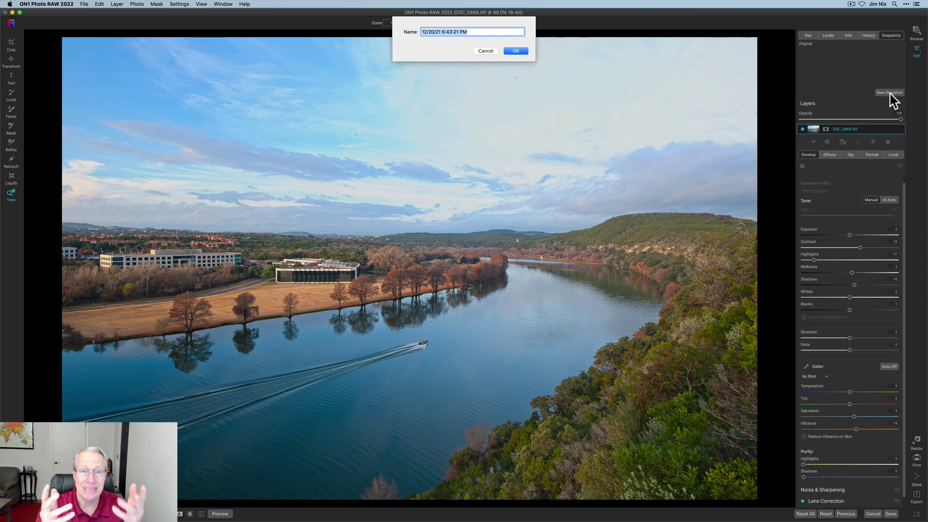
type("Intro edits")
key("Return")
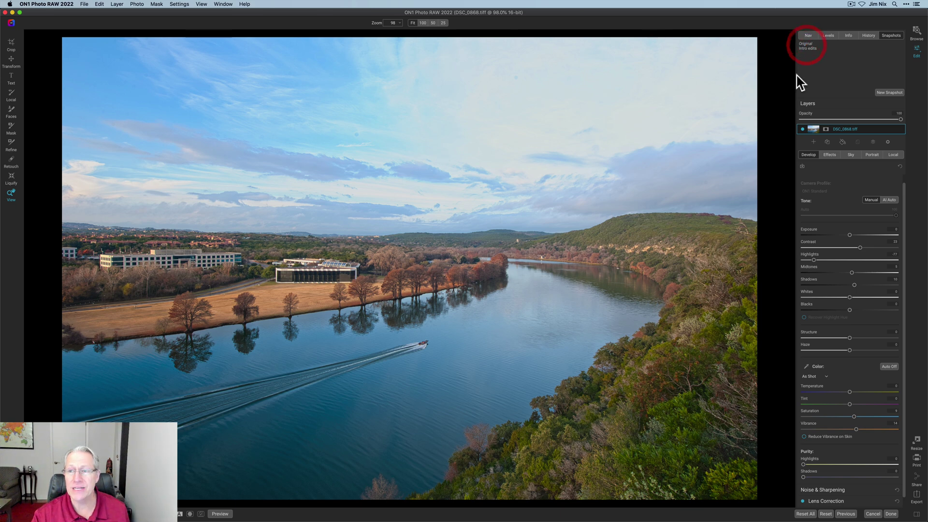
left_click(805, 44)
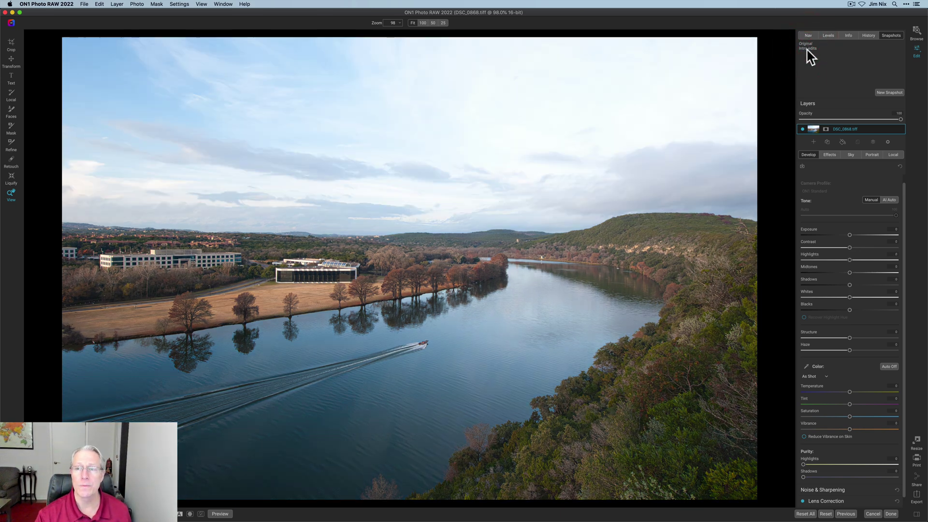
left_click(806, 50)
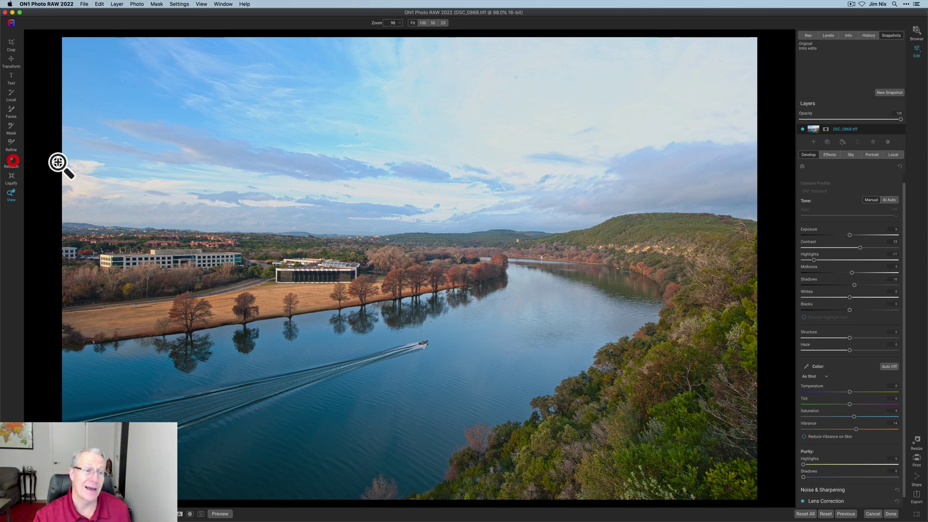
Remove two dust spots in the sky with the Retouch tool.
left_click(13, 161)
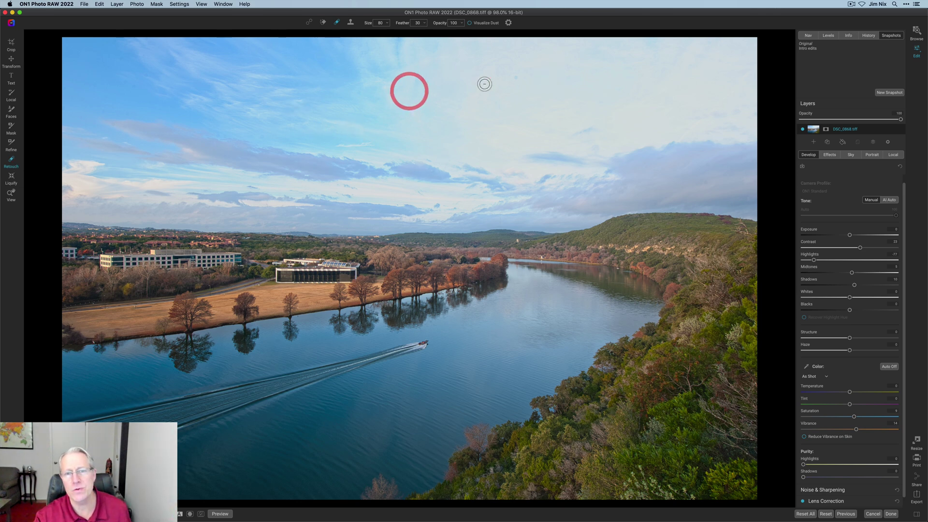
left_click(516, 76)
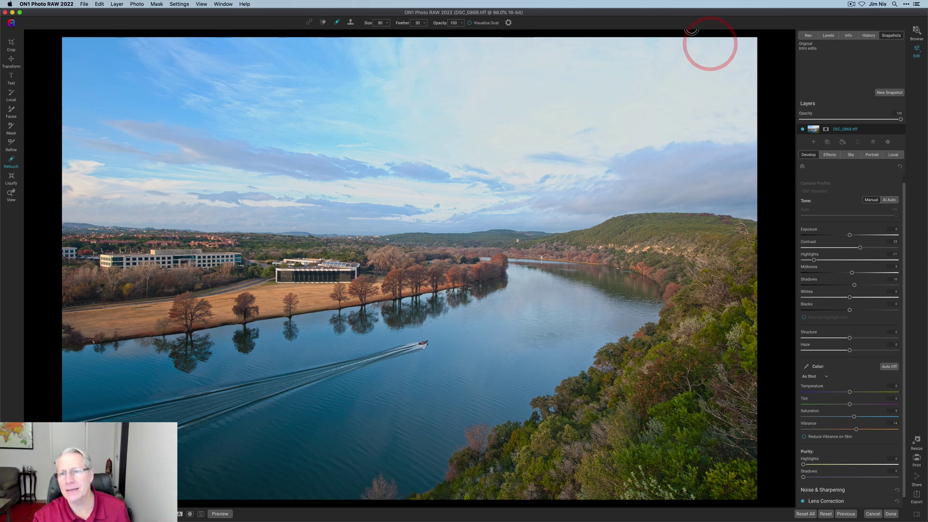
left_click(165, 128)
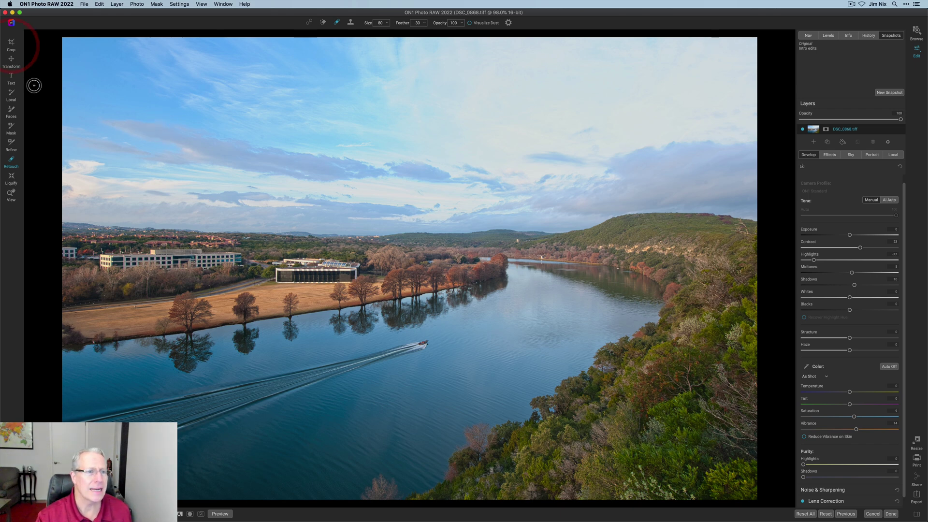
Crop the photo to the 16x9 frame, shifting the image upward.
left_click(12, 44)
mouse_move(394, 182)
left_mouse_down()
mouse_move(404, 182)
mouse_move(403, 162)
left_mouse_up()
key("z")
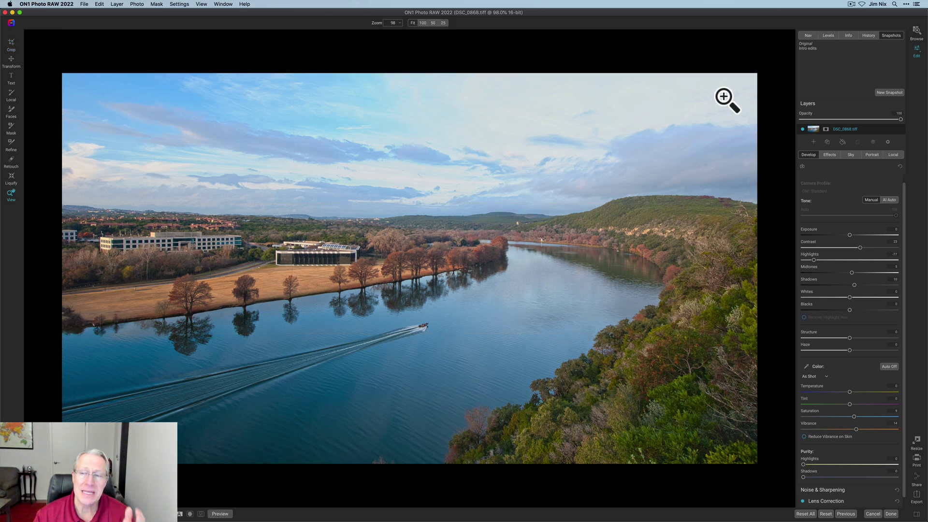
Save a snapshot named 'Crop & Erase' and compare it with the uncropped Intro edits.
left_click(888, 92)
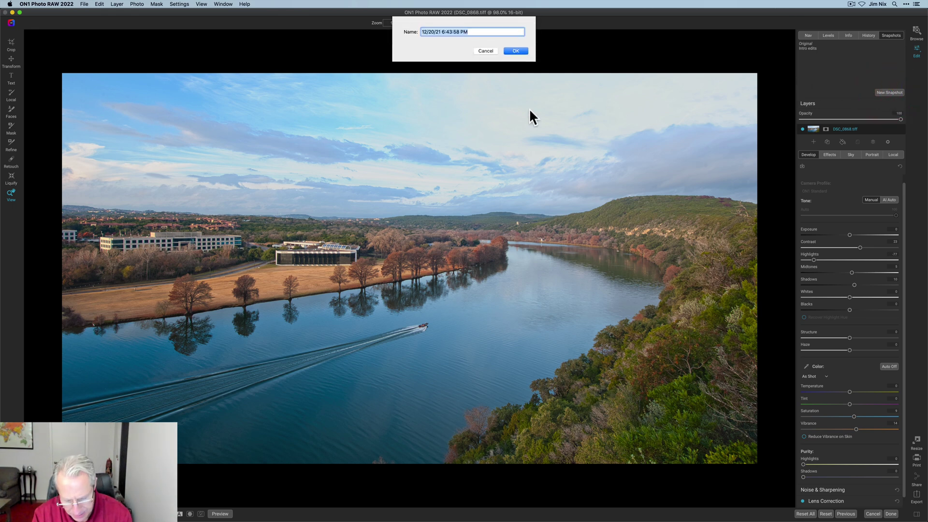
type("Crop & Erase")
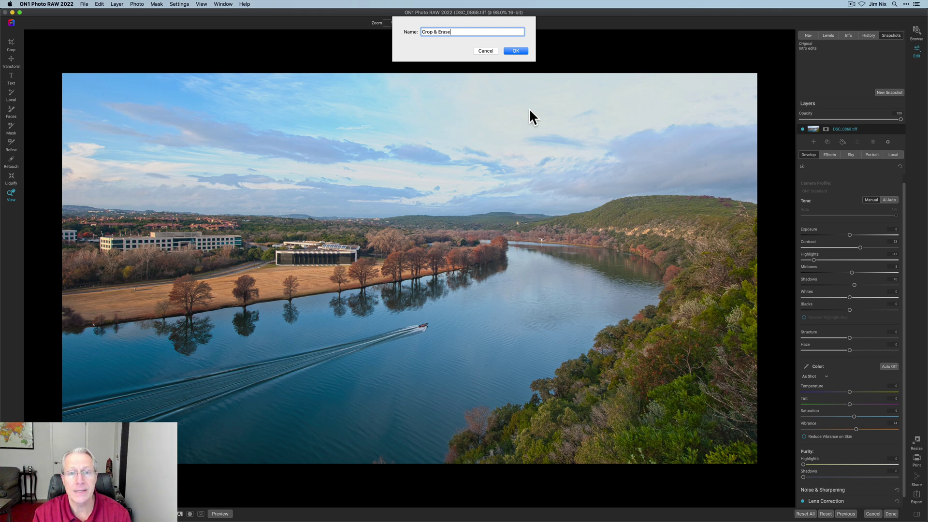
key("Return")
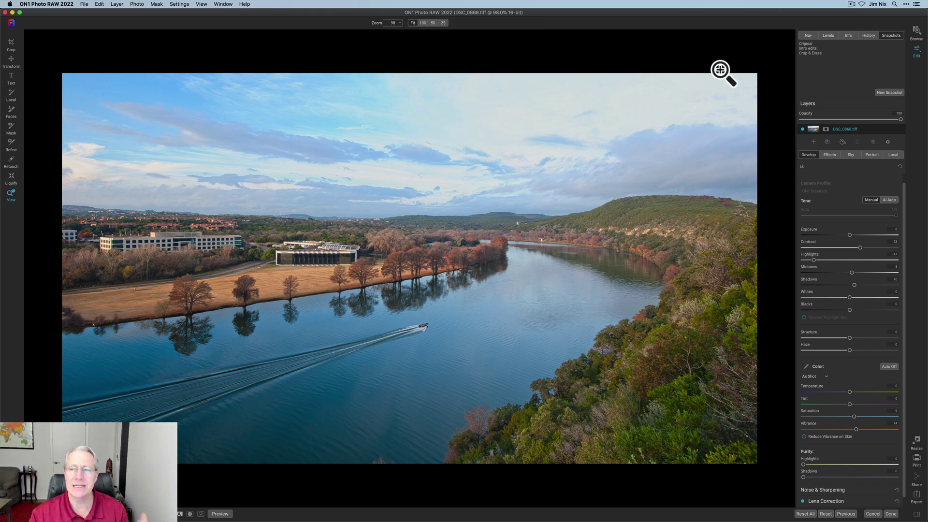
left_click(810, 48)
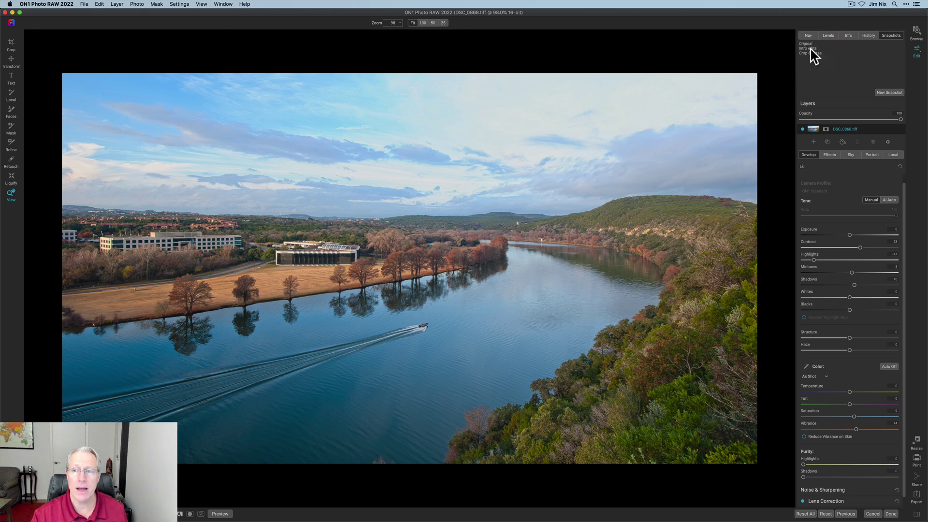
left_click(808, 49)
left_click(810, 53)
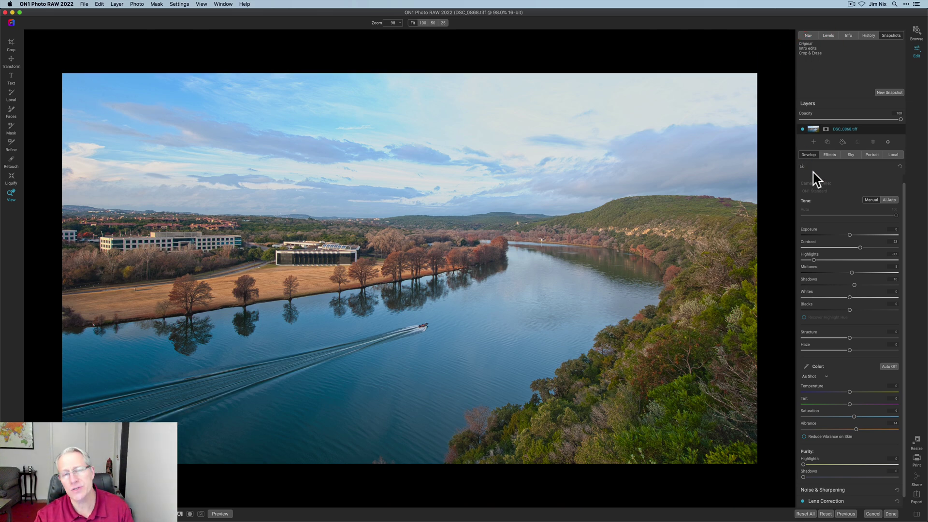
Add a Black & White filter in Effects with the Faded BW style.
left_click(830, 154)
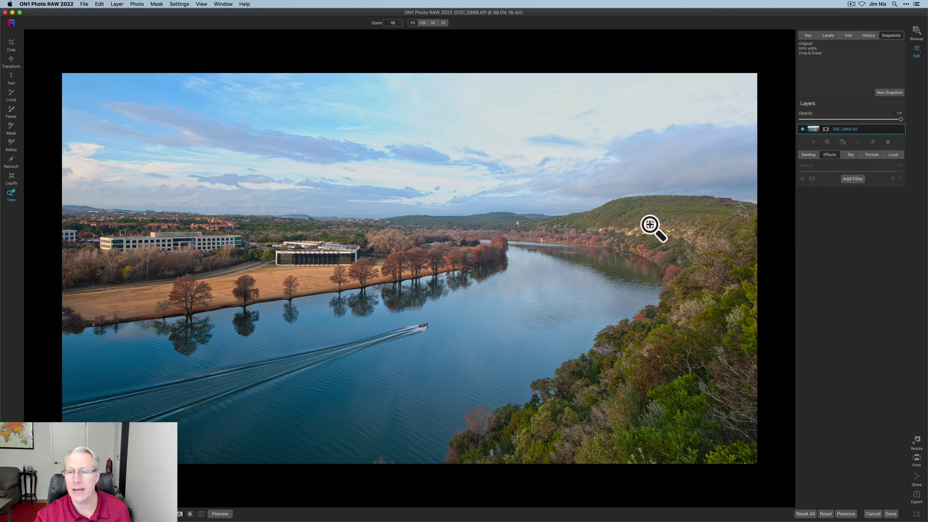
left_click(850, 180)
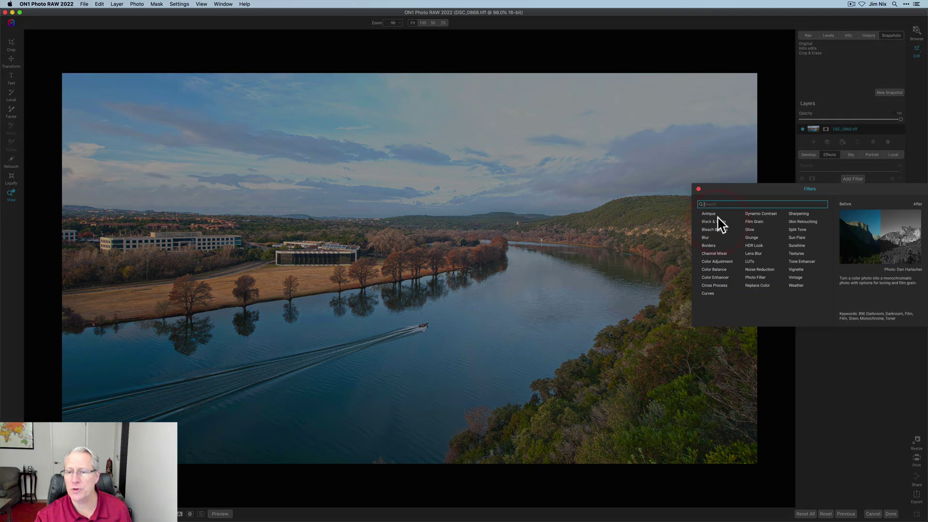
left_click(865, 232)
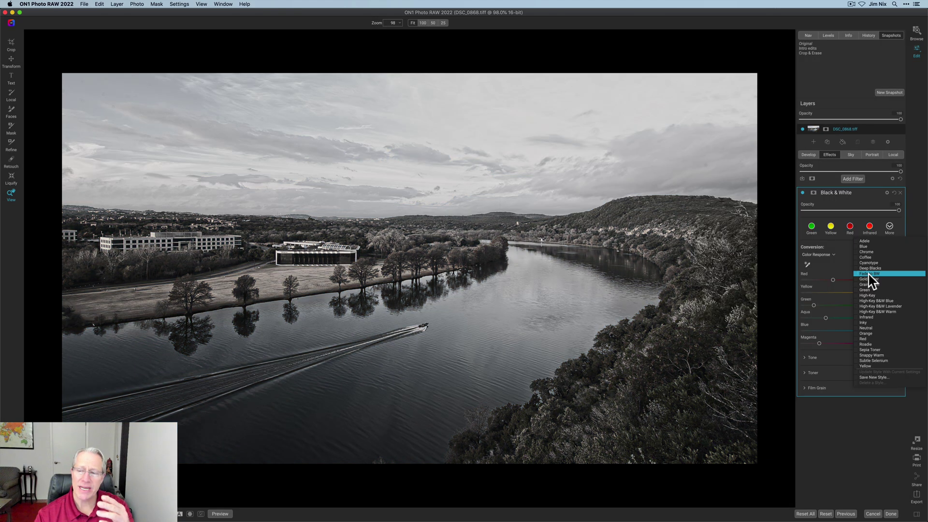
left_click(868, 274)
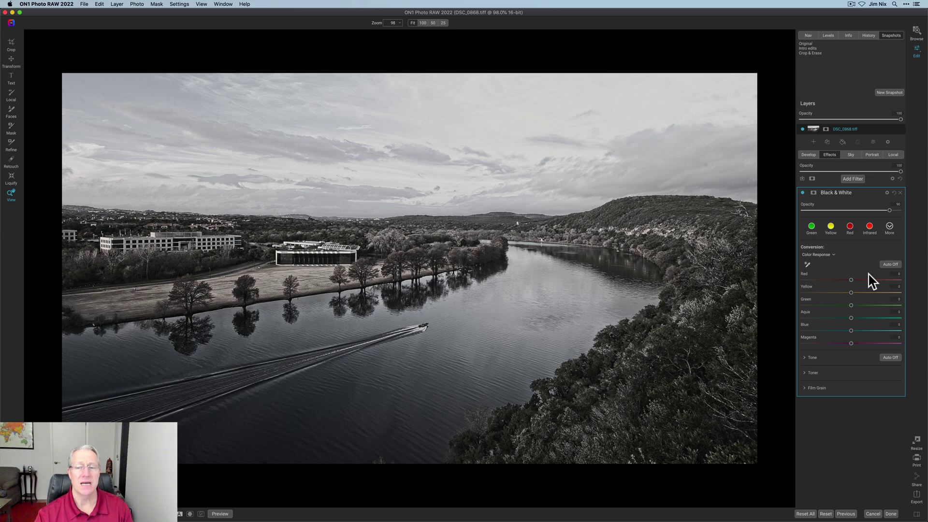
Save the black-and-white version as a new snapshot named 'B&W'.
left_click(890, 92)
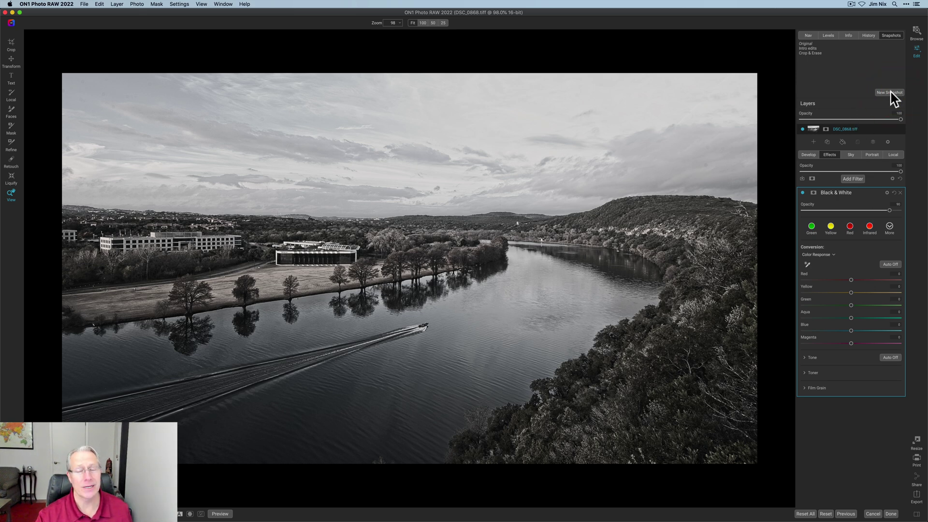
type("B&W")
key("Return")
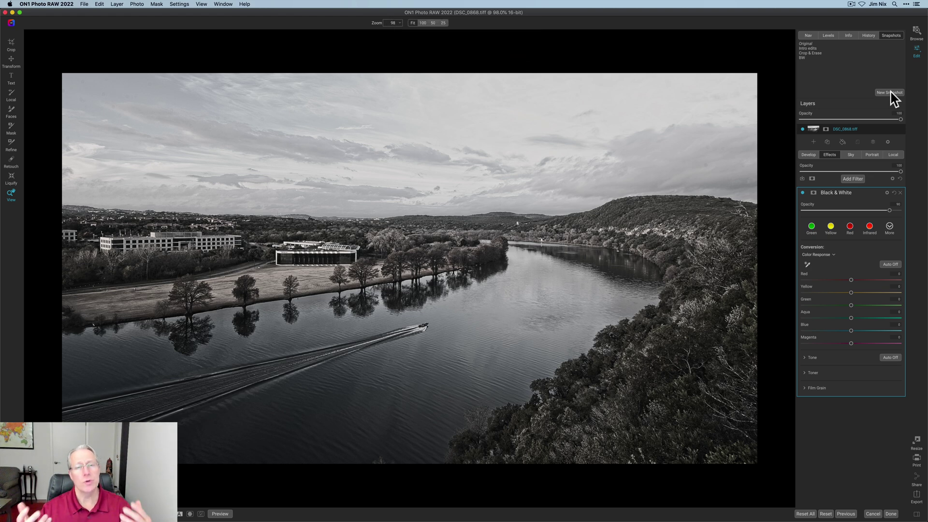